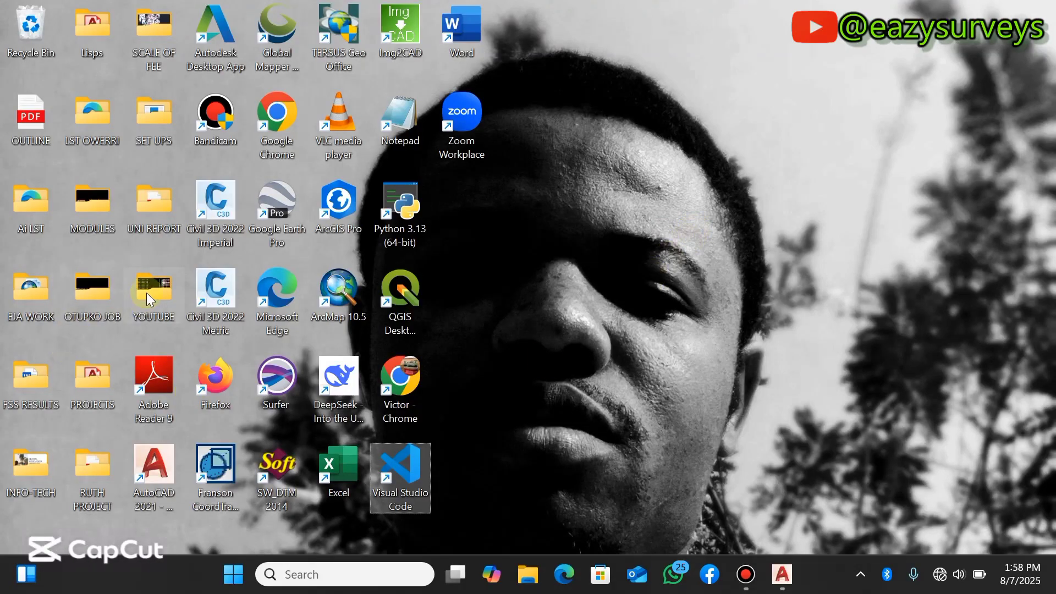
Step: Open the YOUTUBE folder on the desktop to reach PILLINGG_YT.dwg in AutoCAD 2021
double_click(146, 292)
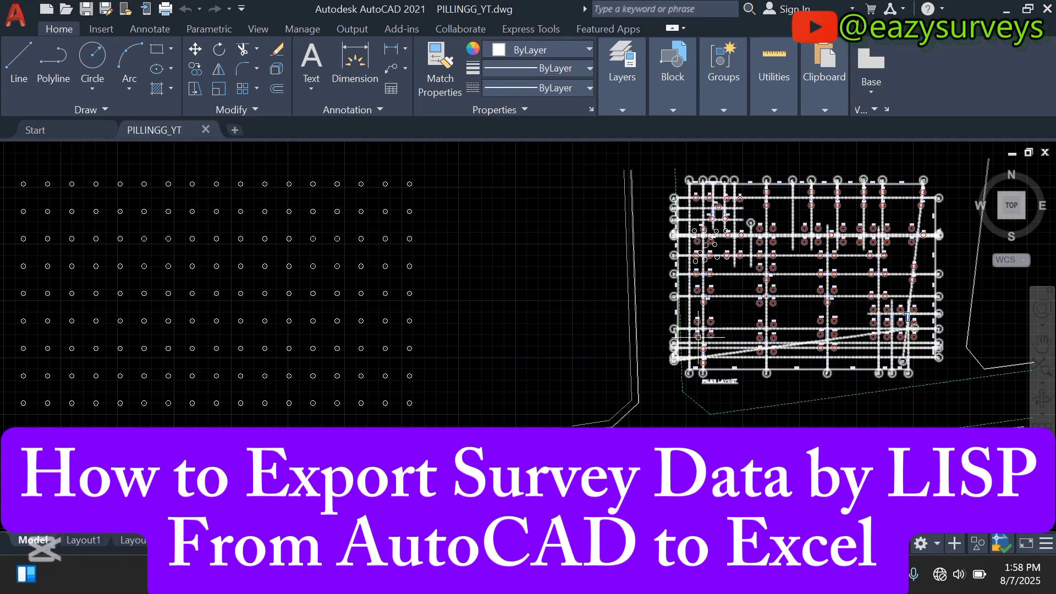
middle_drag(853, 275, 795, 298)
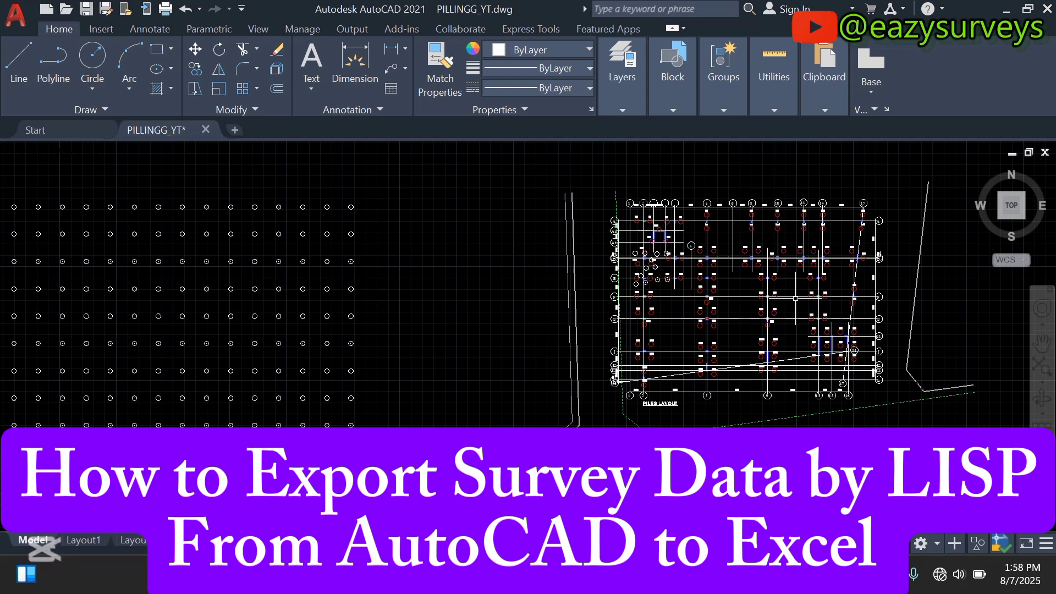
scroll(795, 298, up, 8)
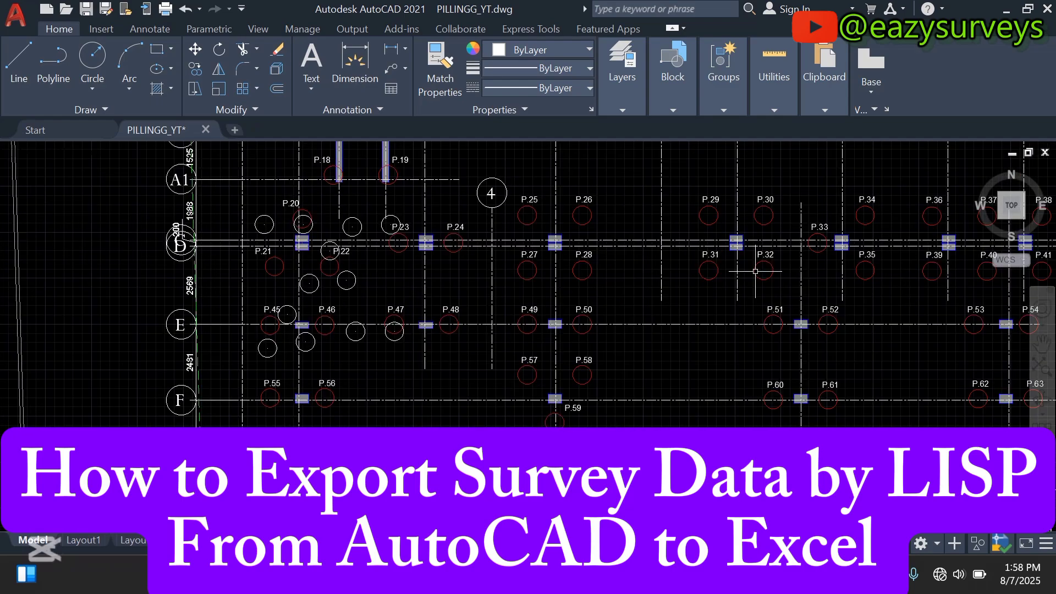
scroll(709, 214, up, 2)
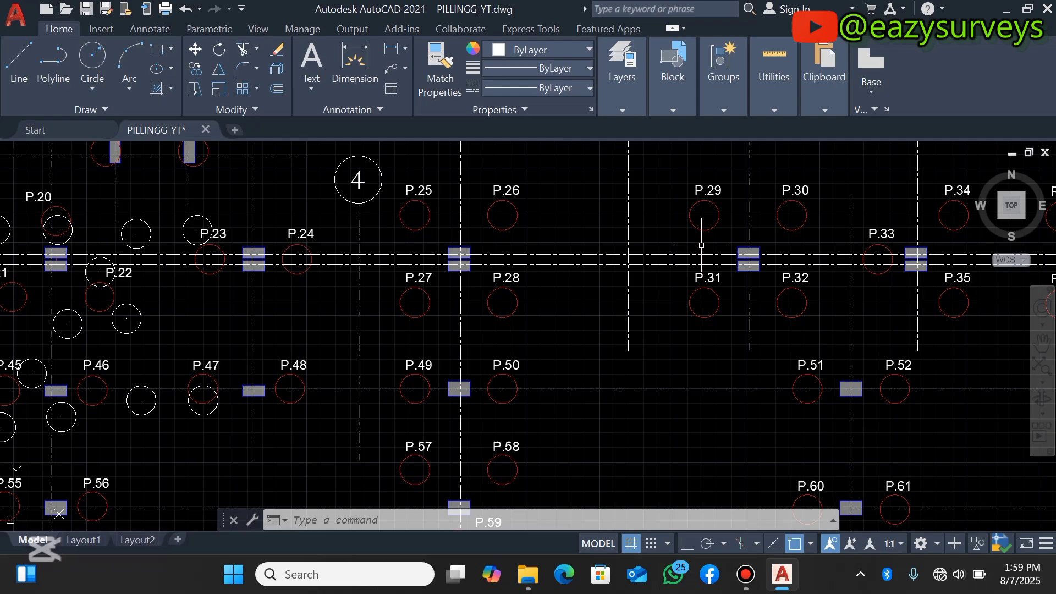
scroll(717, 251, down, 2)
scroll(717, 251, down, 5)
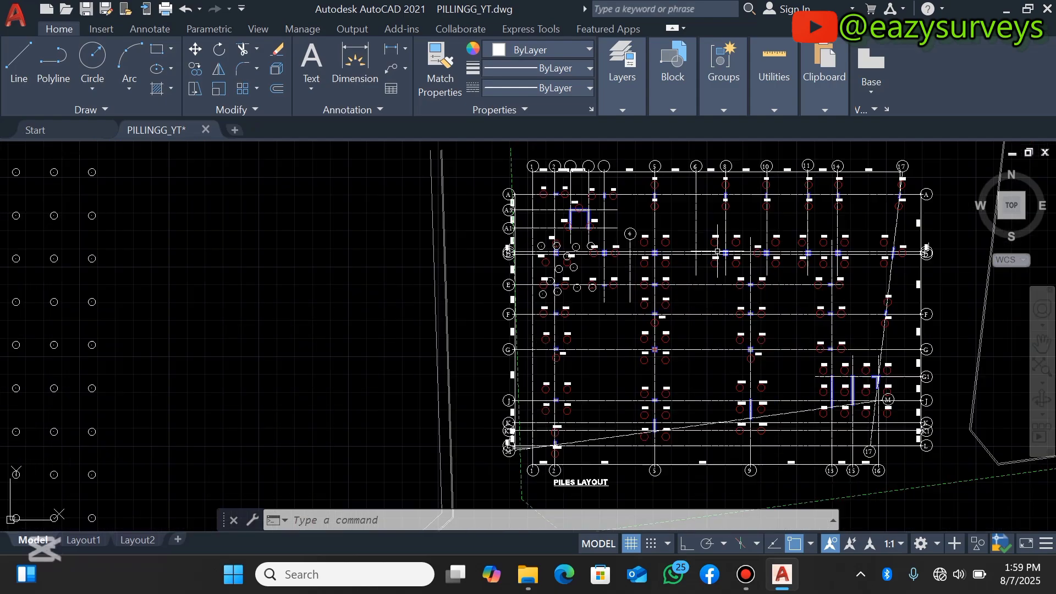
scroll(721, 244, up, 4)
scroll(721, 244, up, 4)
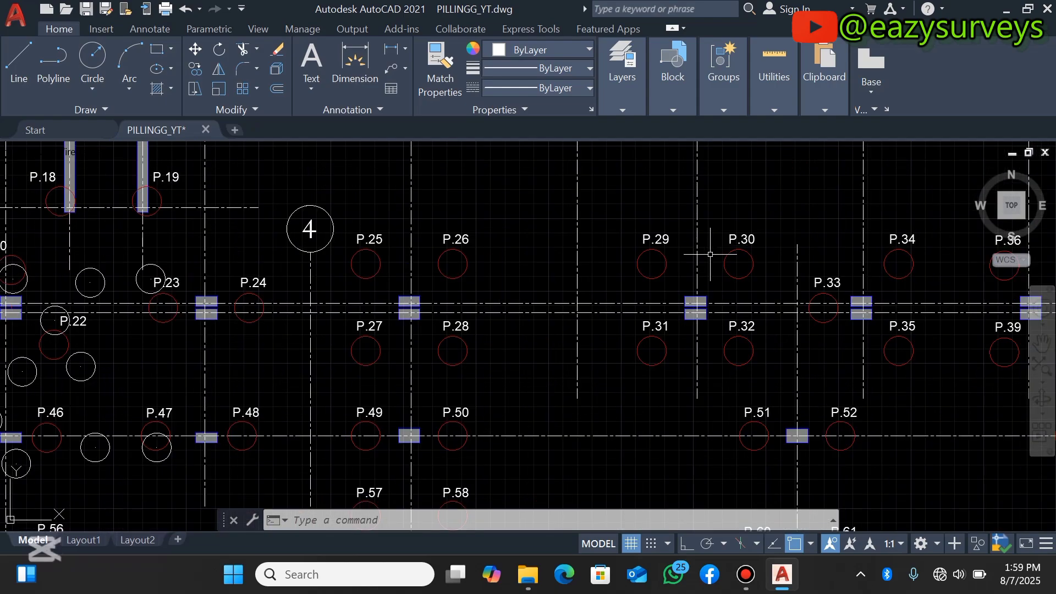
scroll(659, 255, down, 4)
scroll(659, 255, down, 4)
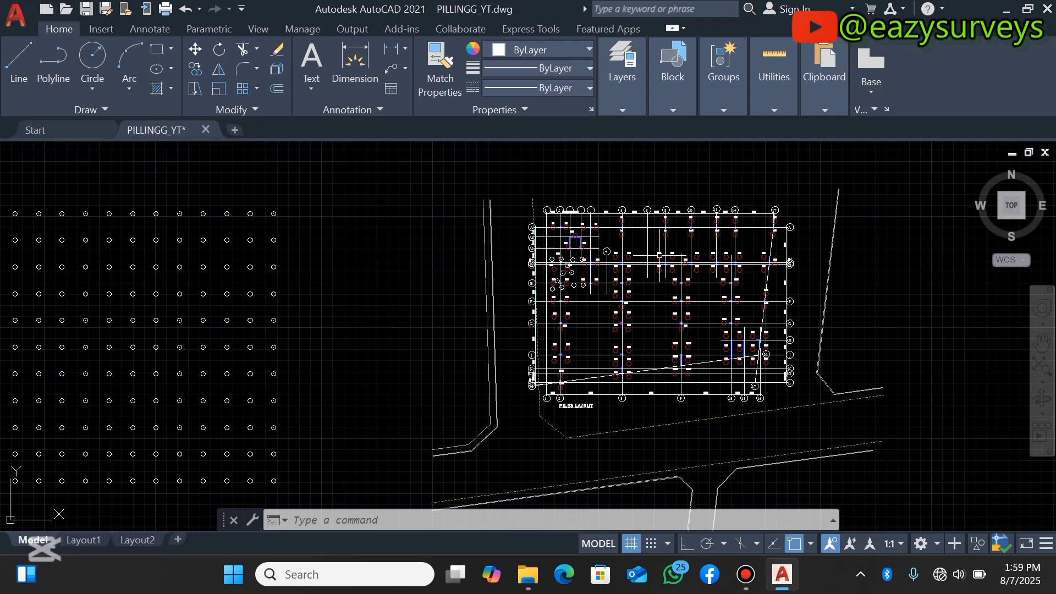
scroll(659, 255, down, 3)
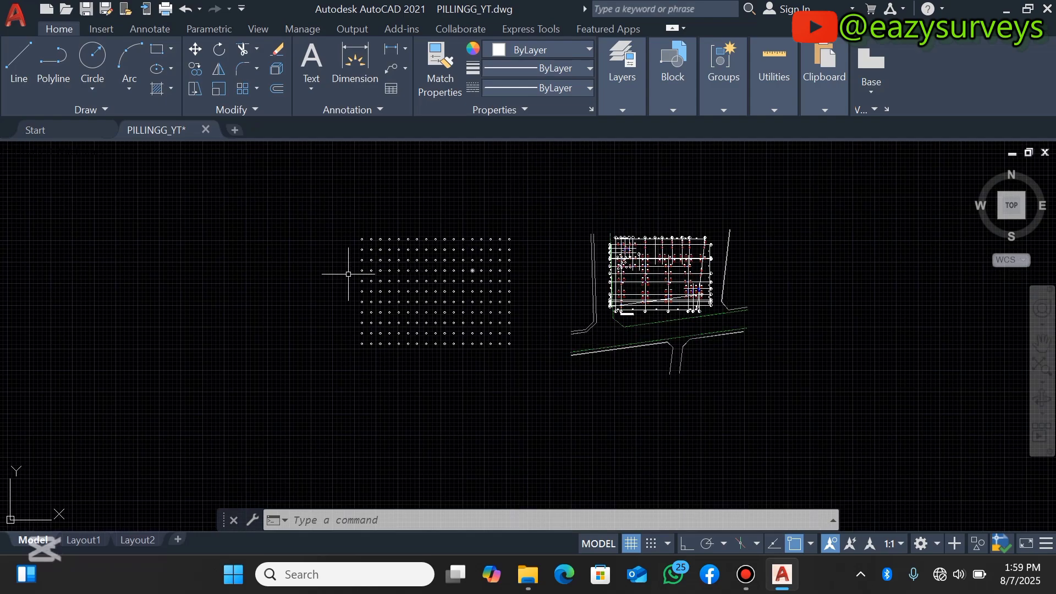
scroll(358, 273, up, 3)
scroll(480, 277, up, 2)
scroll(522, 257, down, 2)
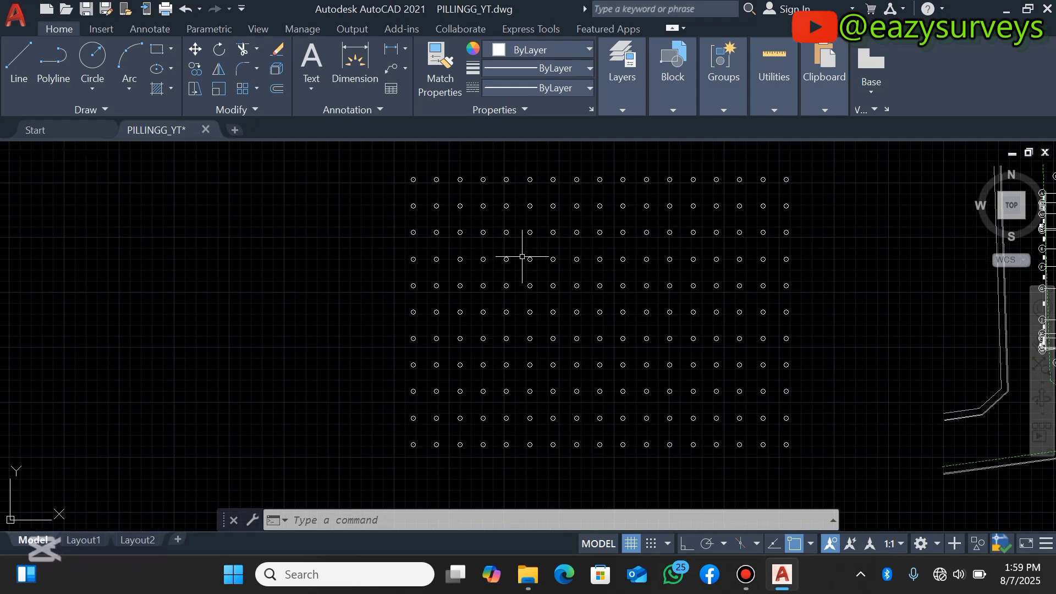
scroll(528, 258, up, 3)
scroll(501, 265, down, 1)
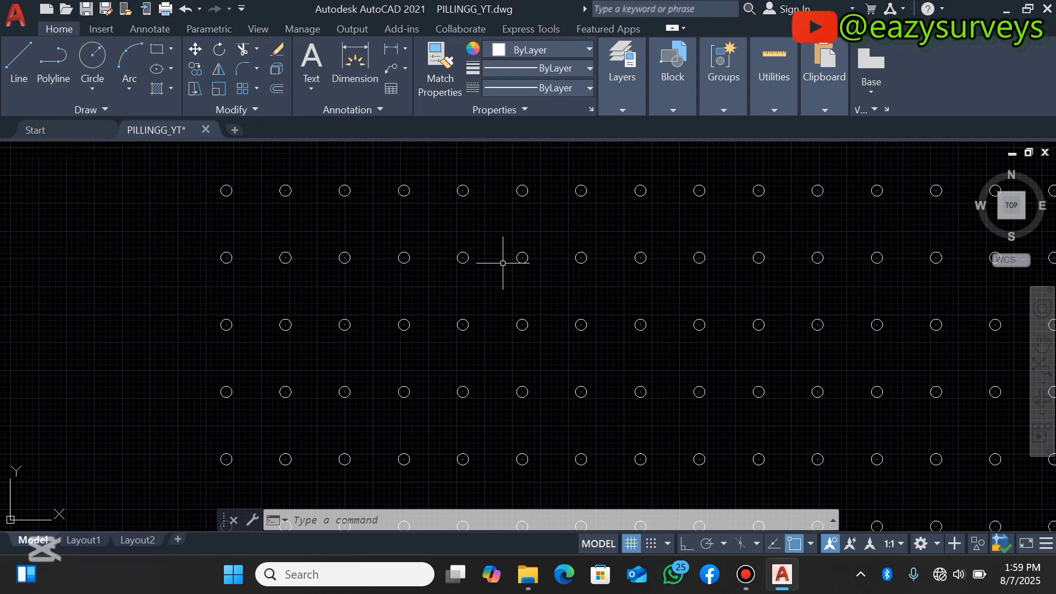
scroll(502, 264, down, 4)
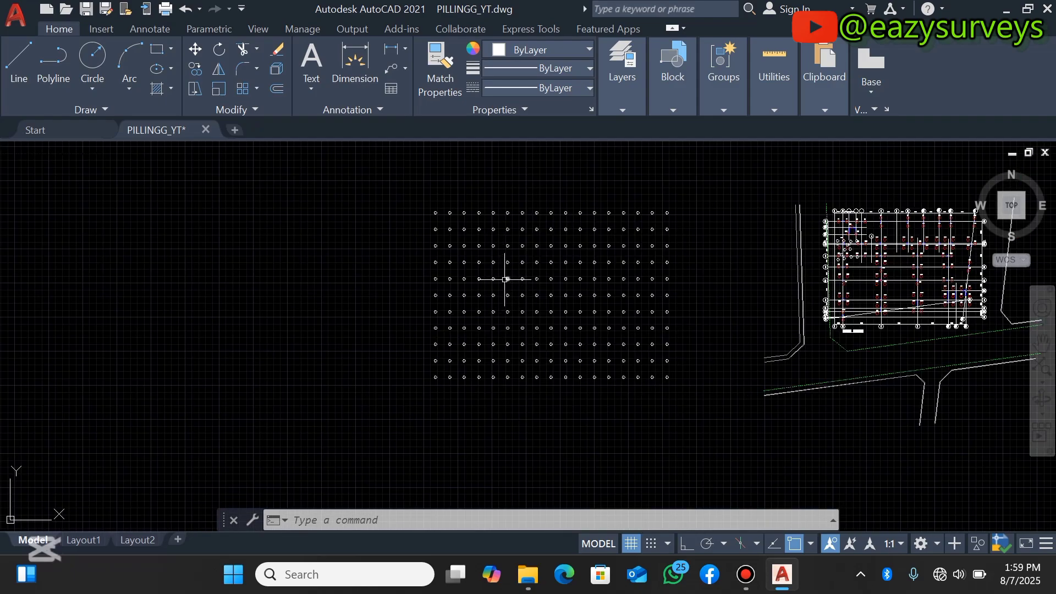
scroll(580, 262, up, 2)
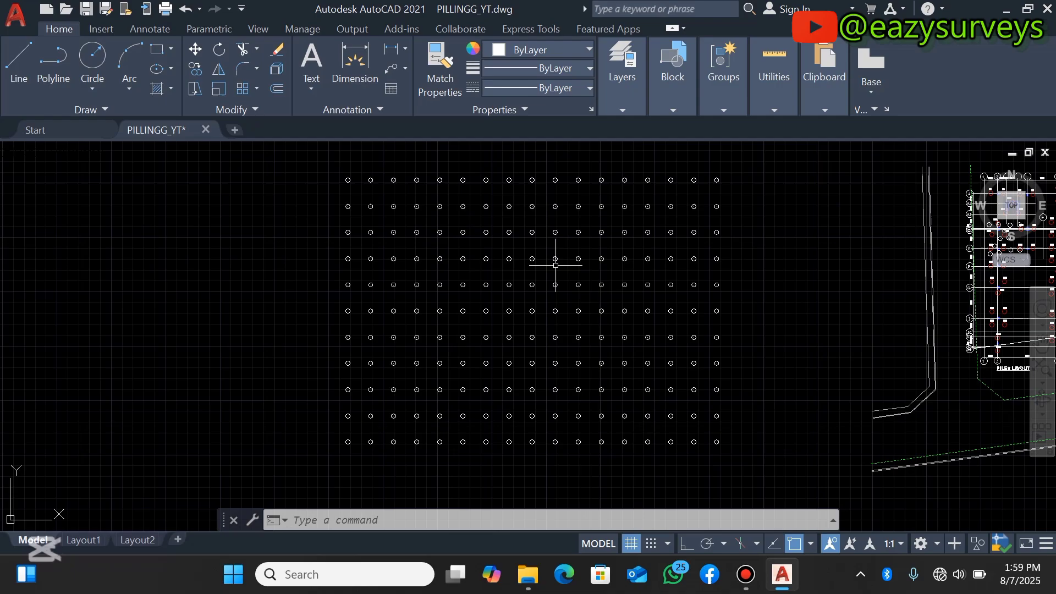
scroll(536, 260, down, 1)
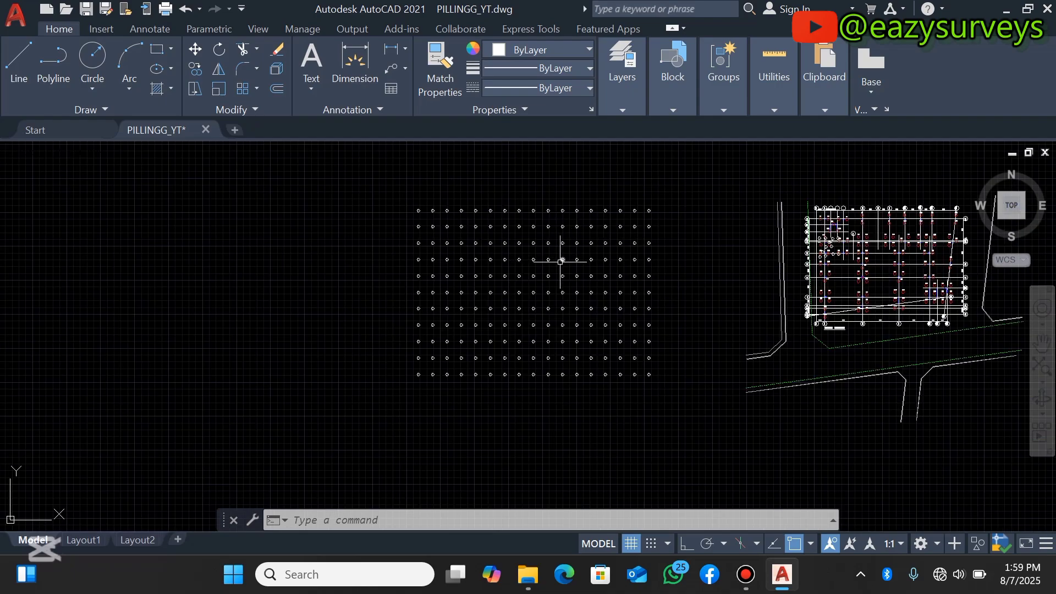
scroll(561, 260, up, 3)
scroll(528, 217, up, 3)
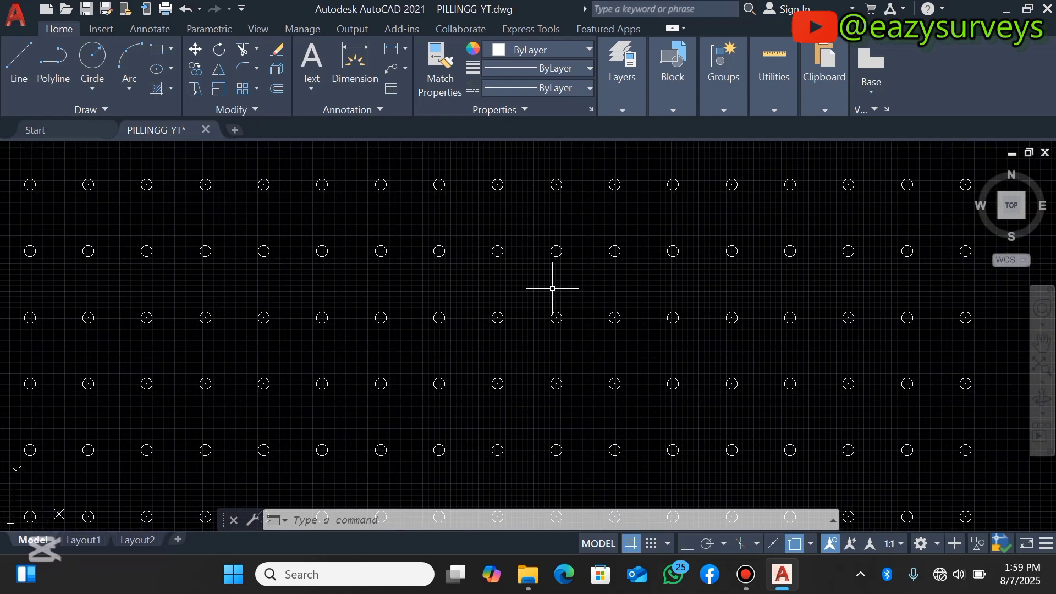
scroll(551, 266, down, 3)
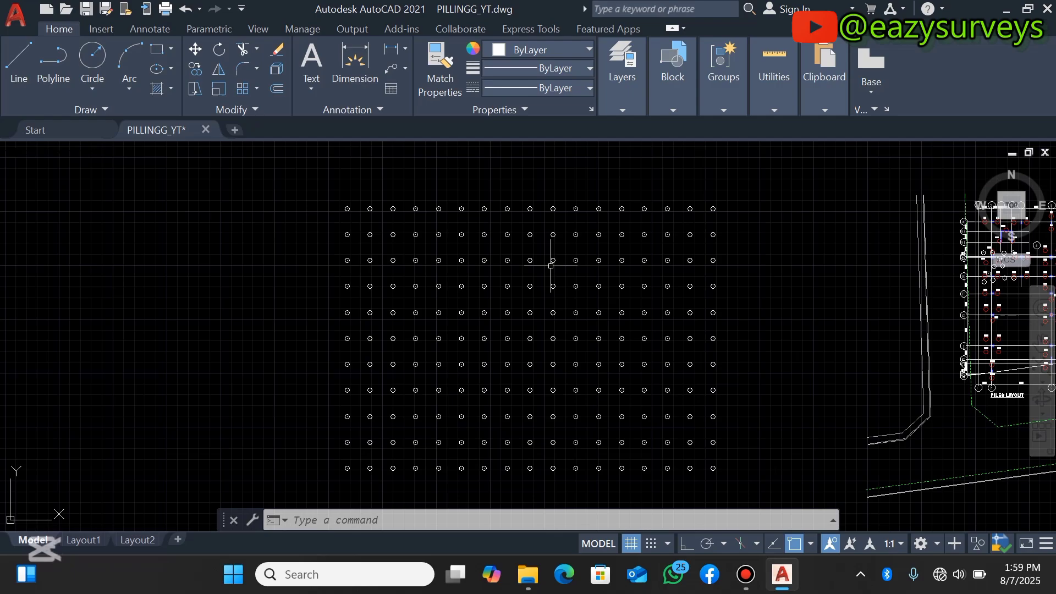
scroll(557, 258, up, 3)
scroll(551, 259, down, 3)
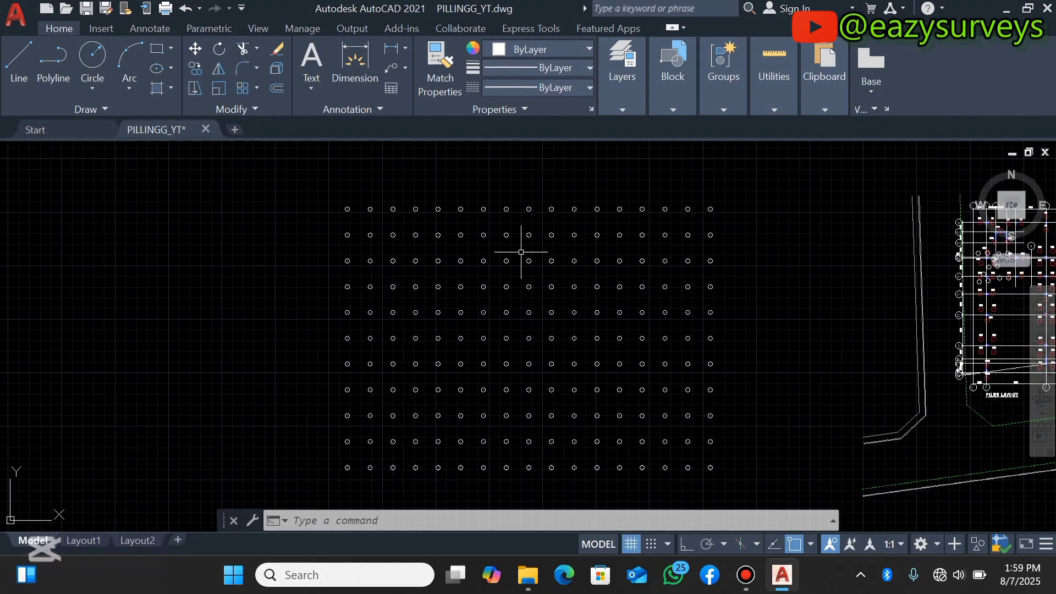
scroll(521, 252, up, 1)
scroll(520, 253, up, 2)
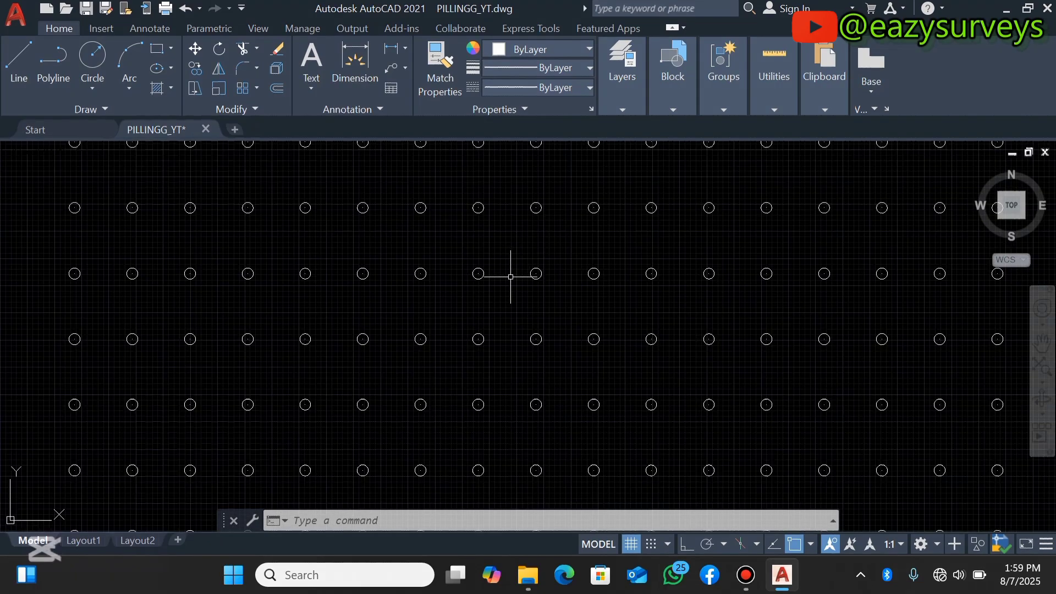
scroll(501, 295, down, 2)
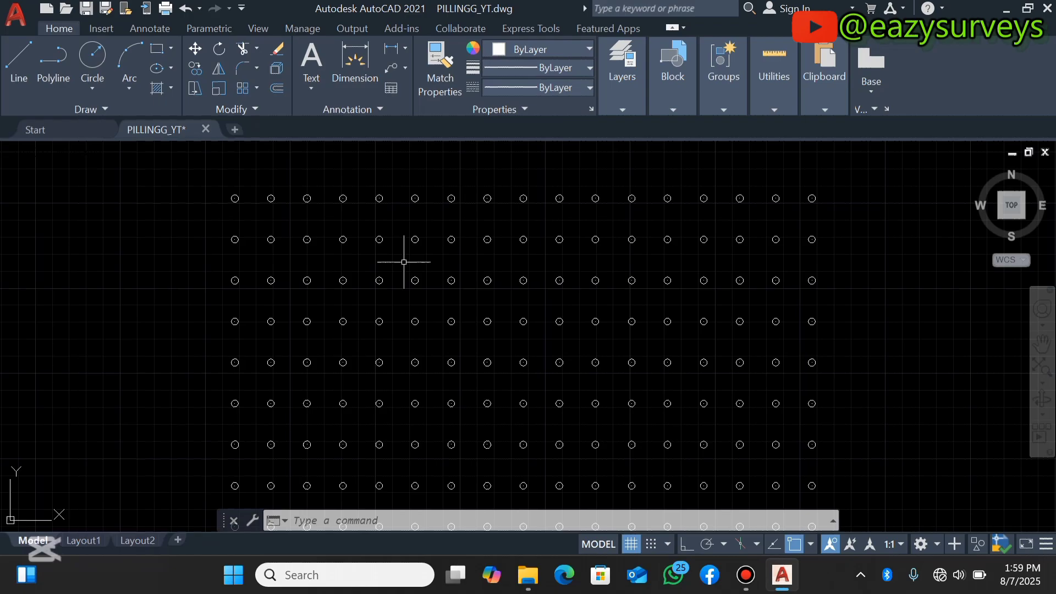
scroll(494, 233, up, 2)
scroll(482, 237, up, 2)
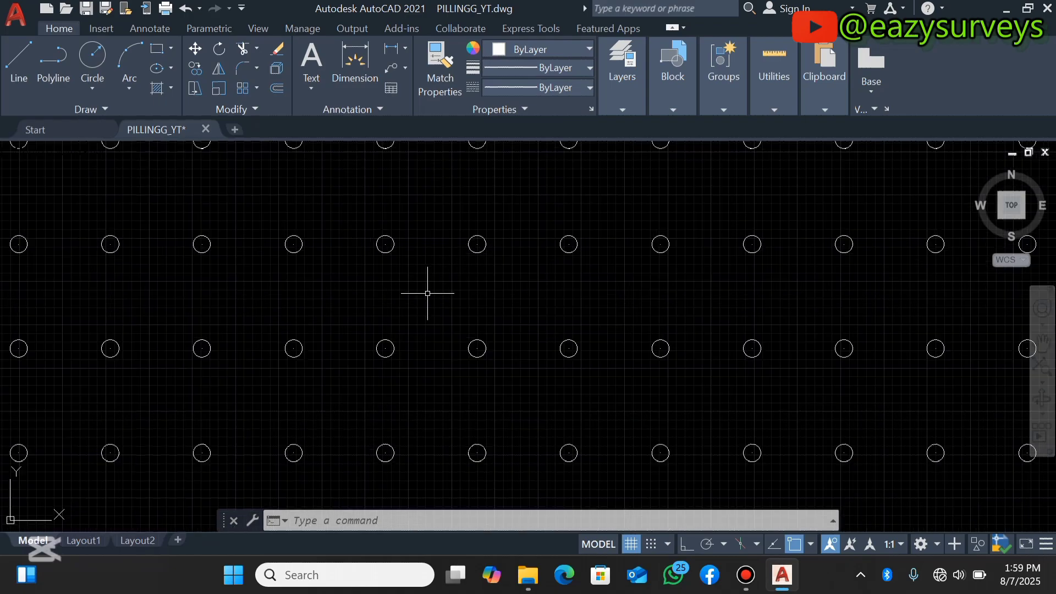
scroll(434, 293, down, 10)
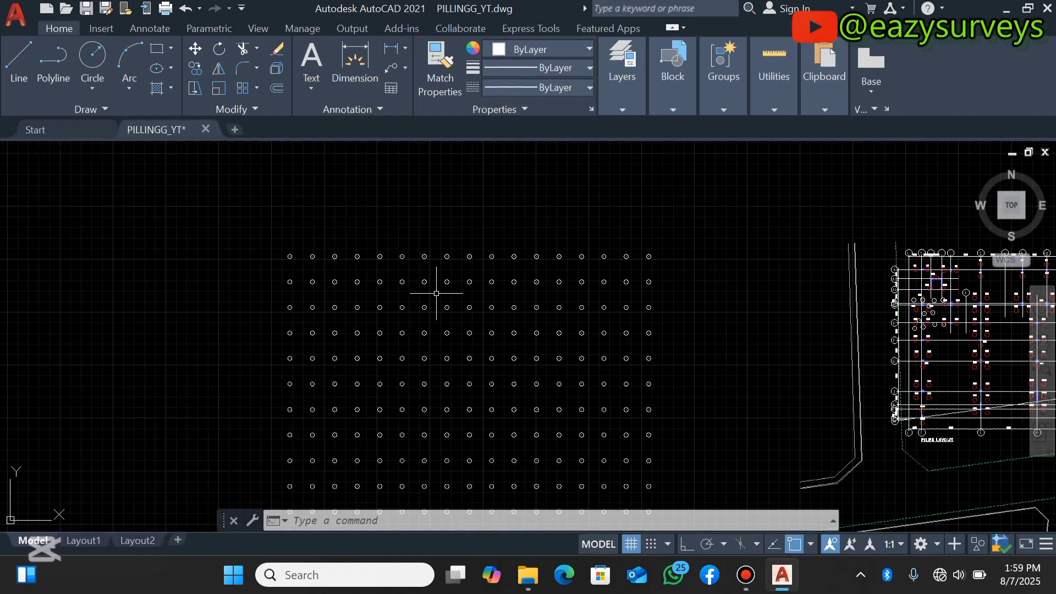
scroll(481, 330, up, 2)
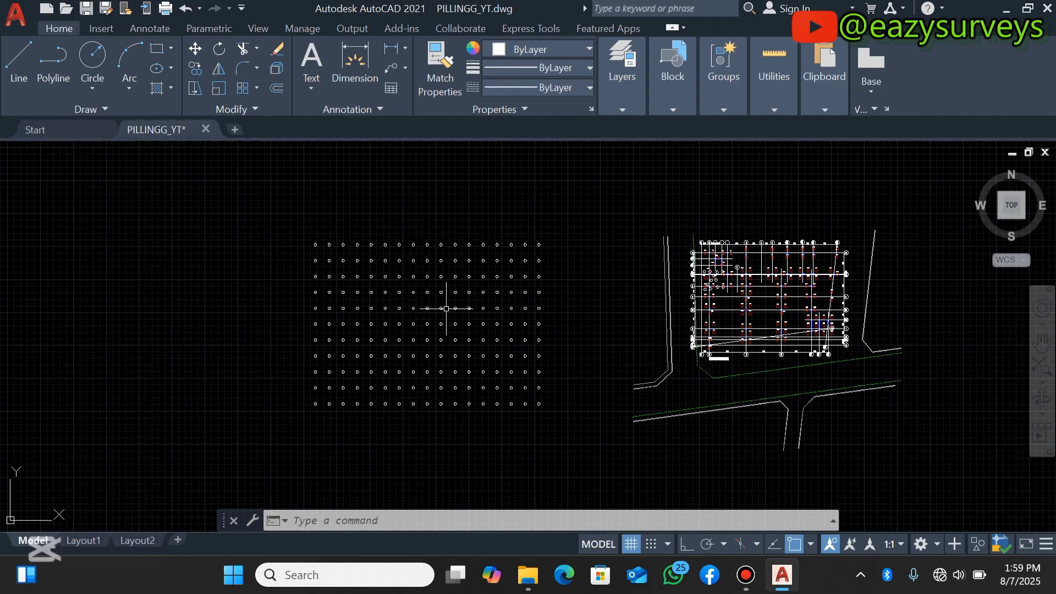
scroll(399, 313, up, 4)
scroll(426, 320, up, 2)
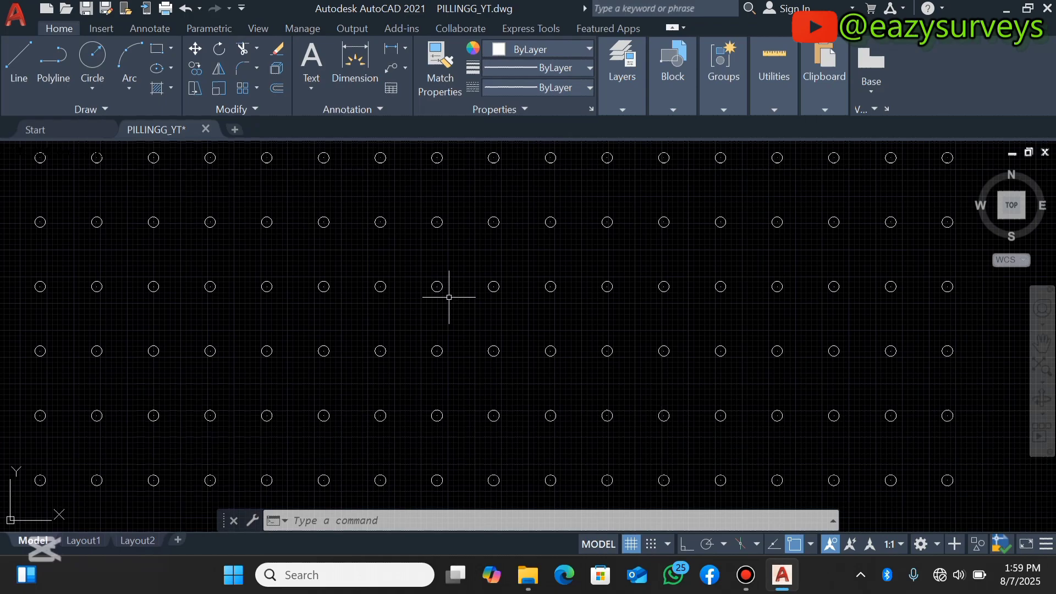
scroll(449, 297, down, 4)
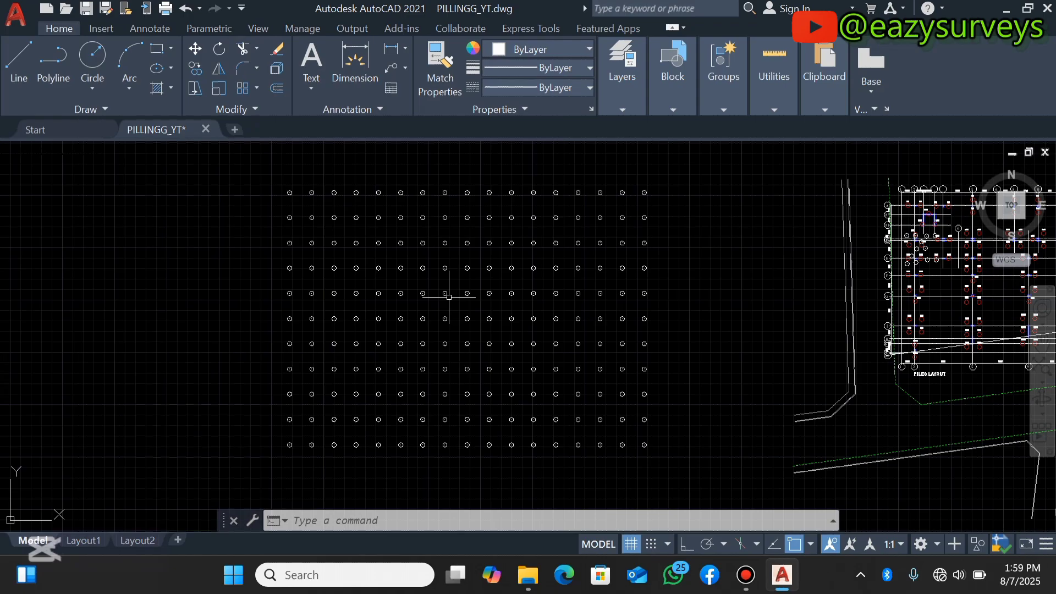
scroll(475, 285, down, 2)
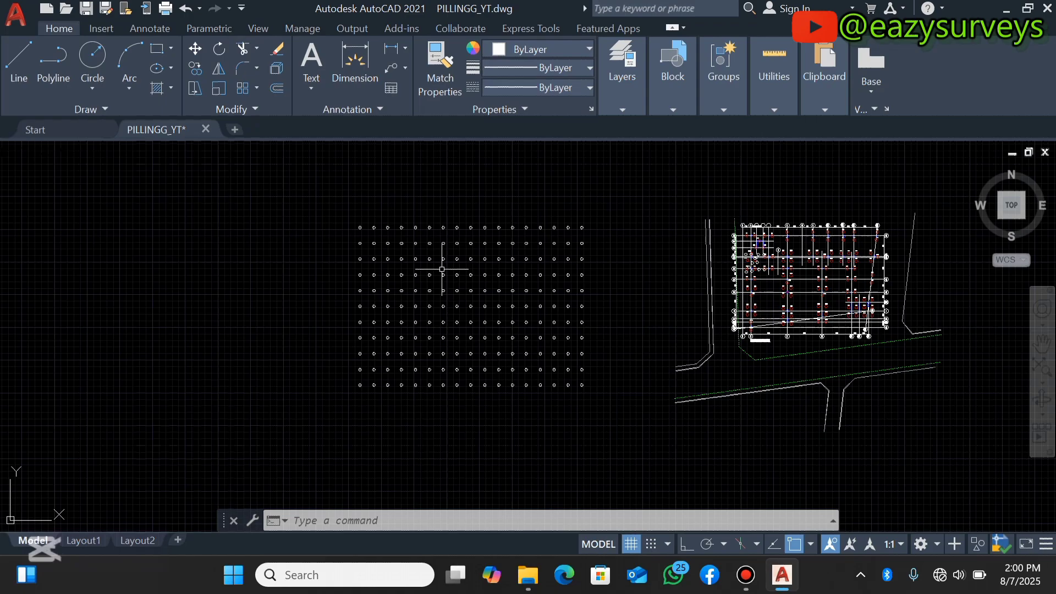
scroll(393, 256, up, 2)
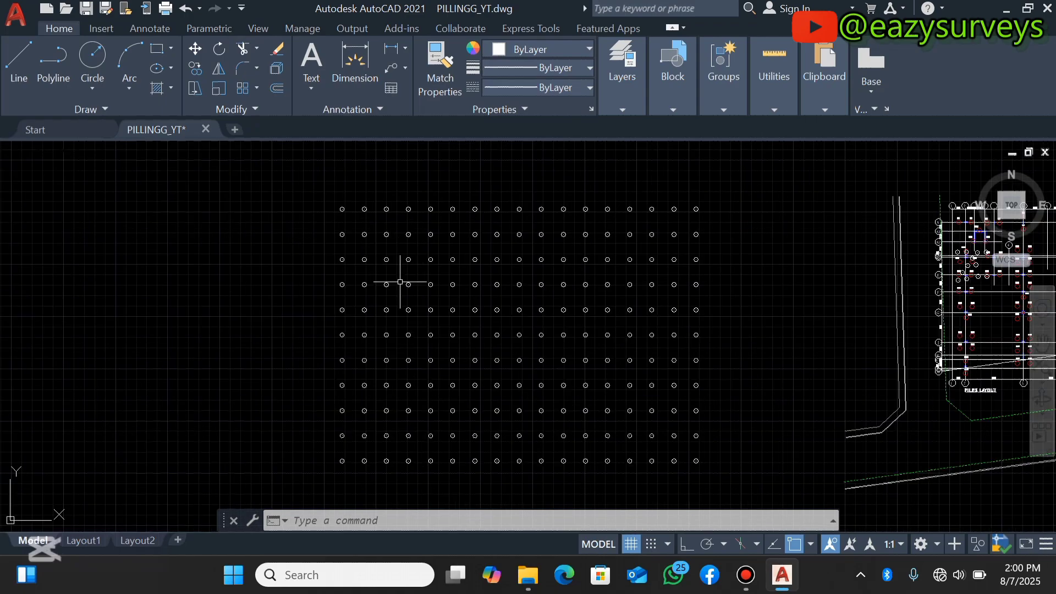
Step: Use APPLOAD to load coorN.LSP from the Lisps folder, then close the loader
click(331, 521)
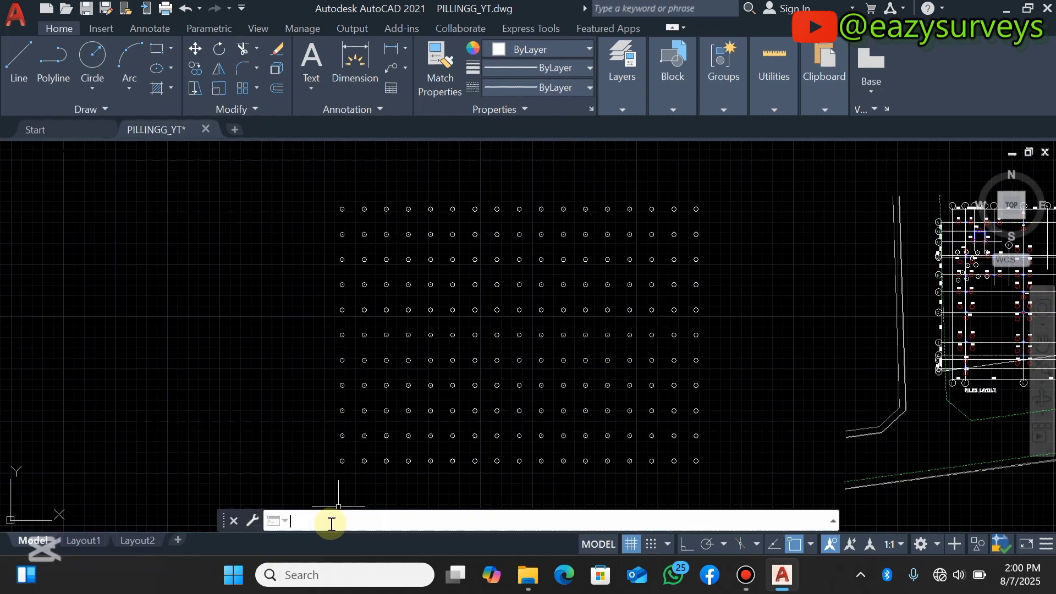
text(app)
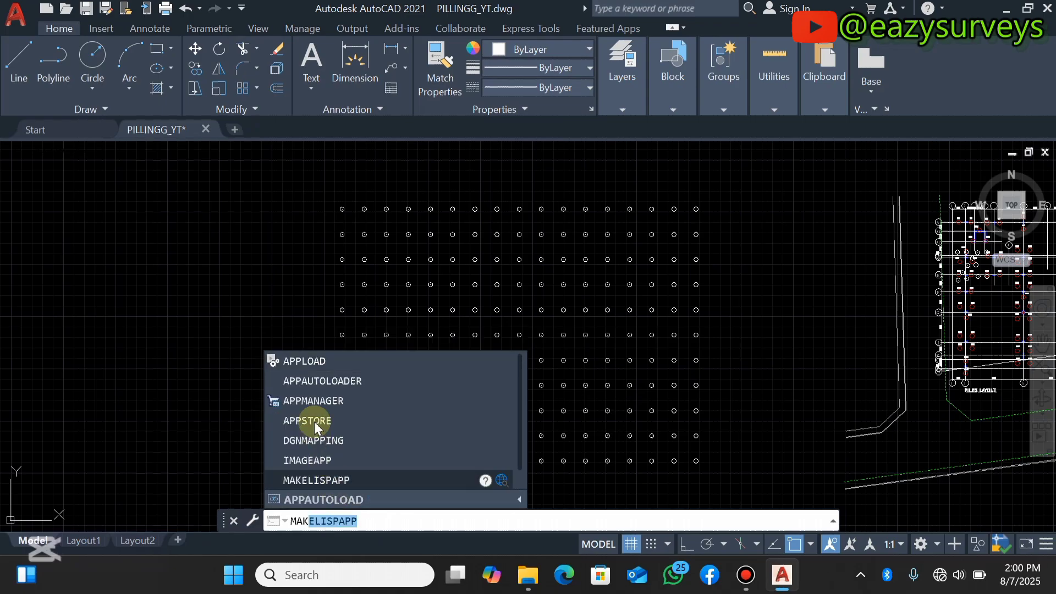
click(338, 362)
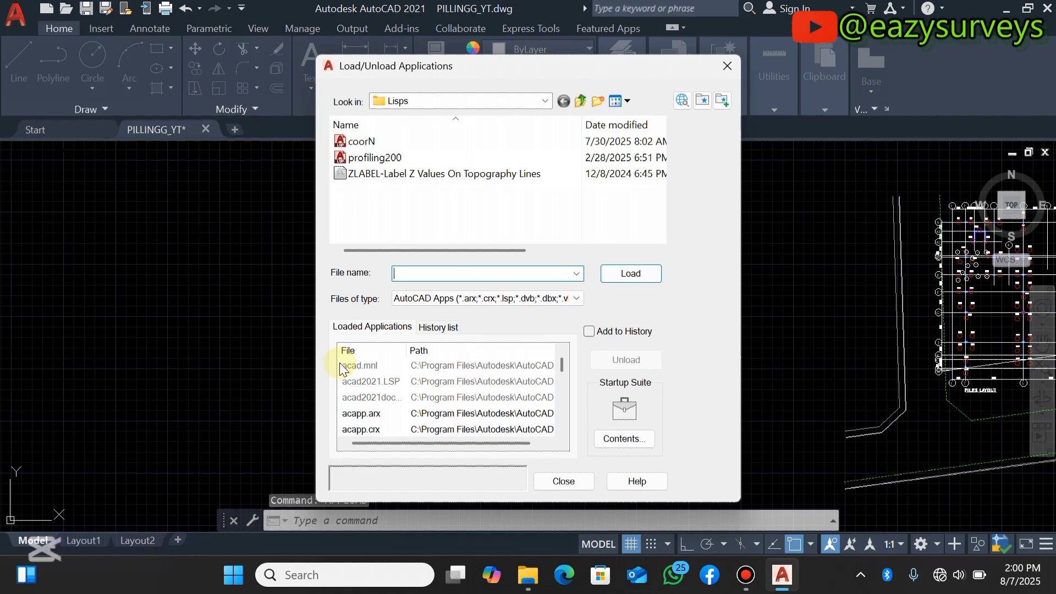
click(546, 100)
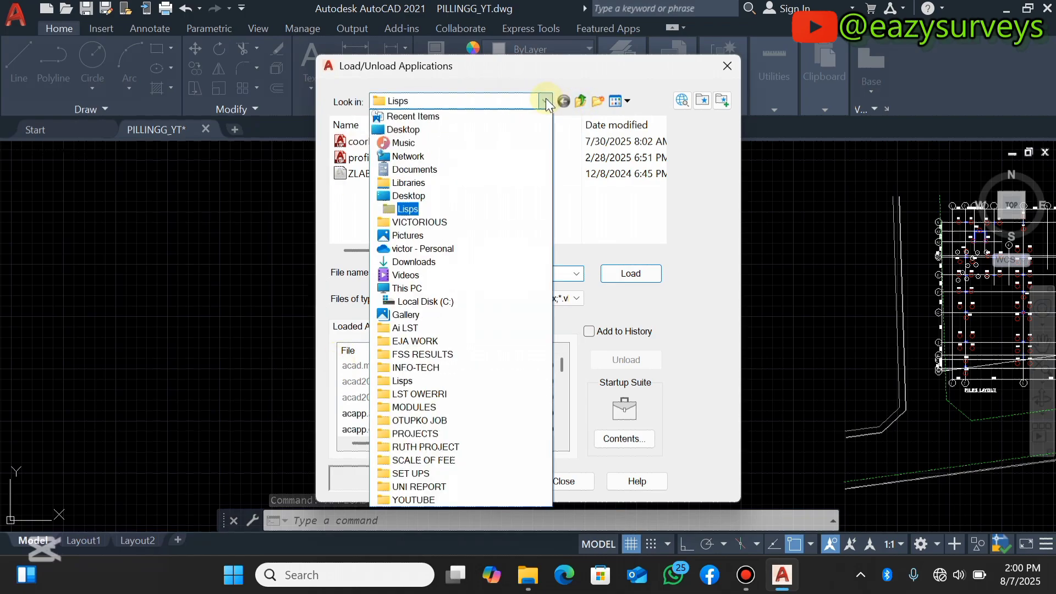
click(407, 209)
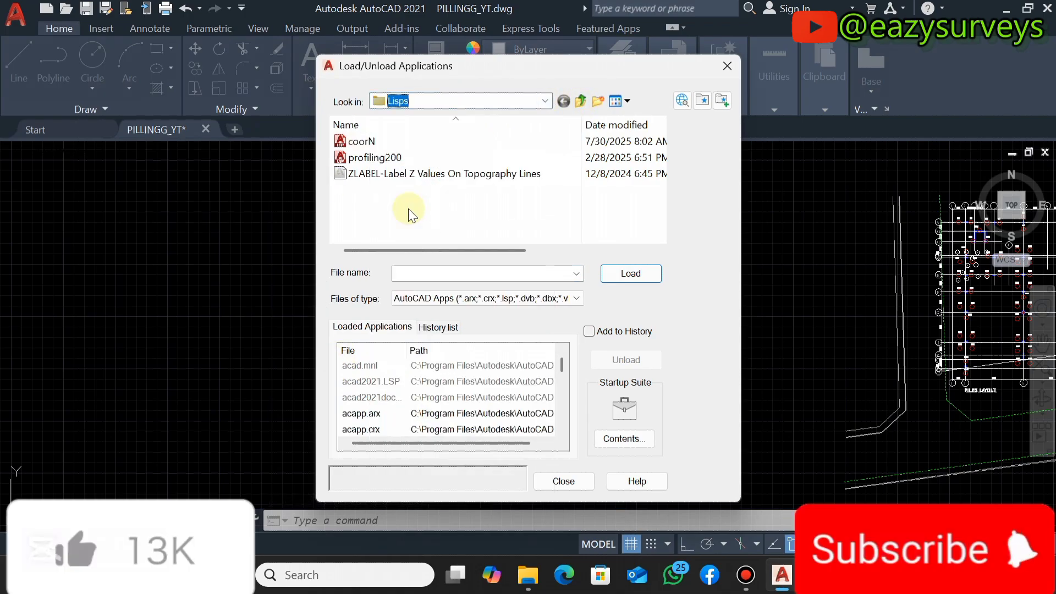
click(379, 144)
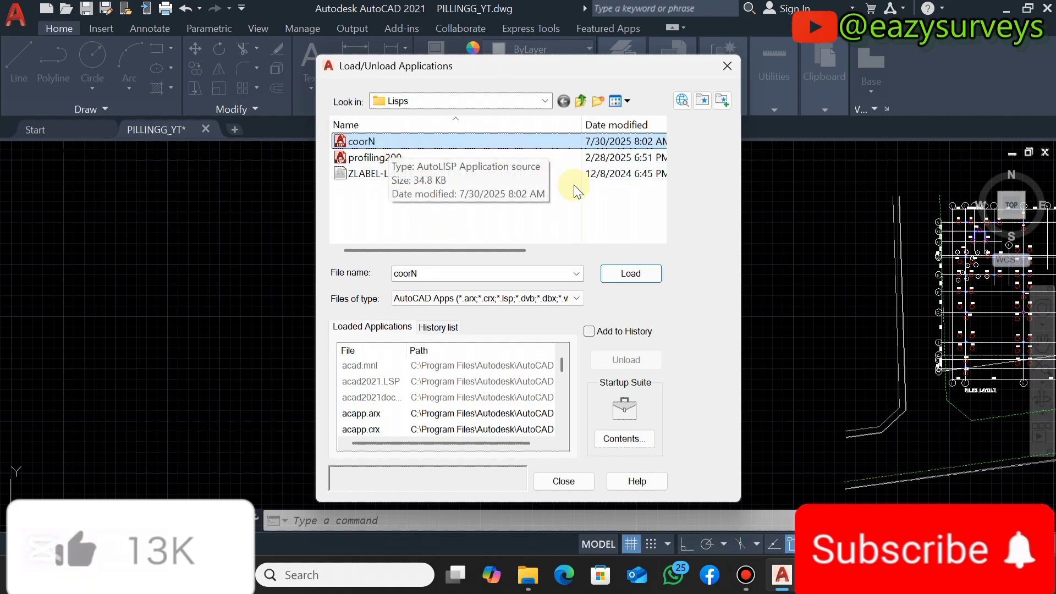
click(646, 275)
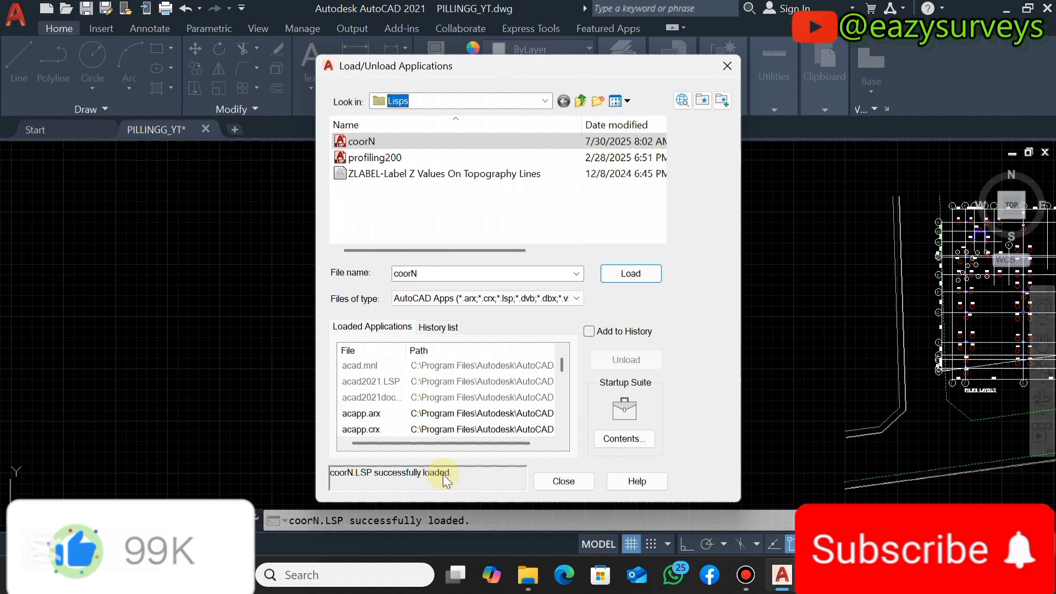
click(562, 478)
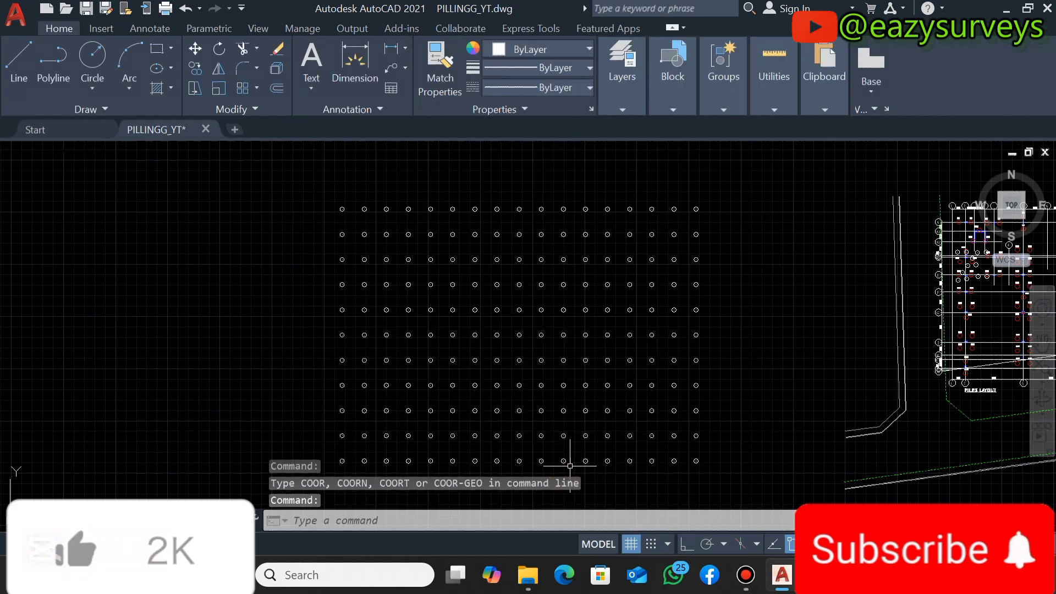
Step: Run the COORN command from the command line
click(338, 521)
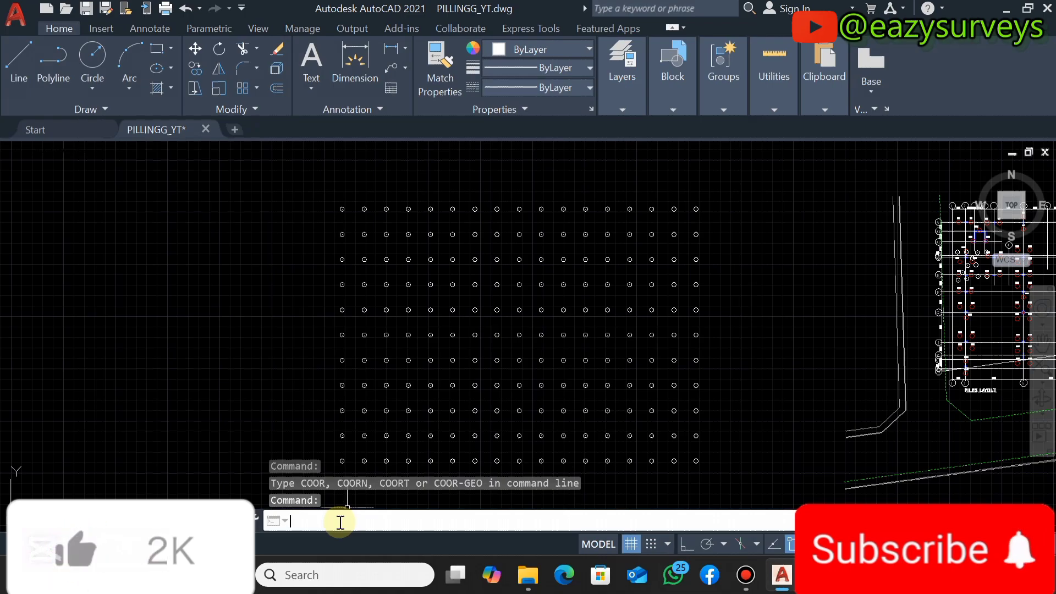
text(COORn)
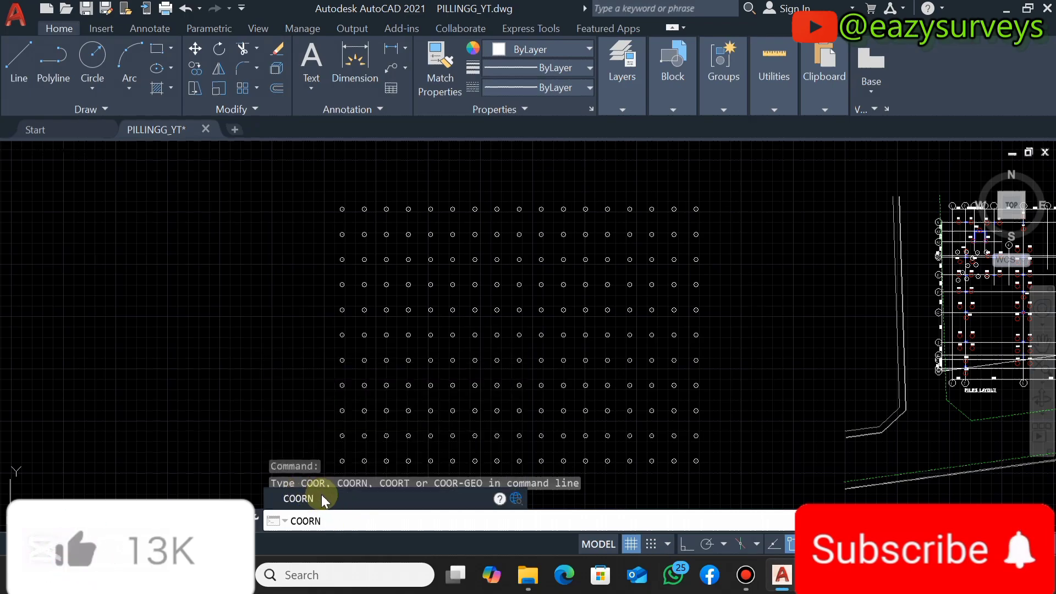
click(322, 496)
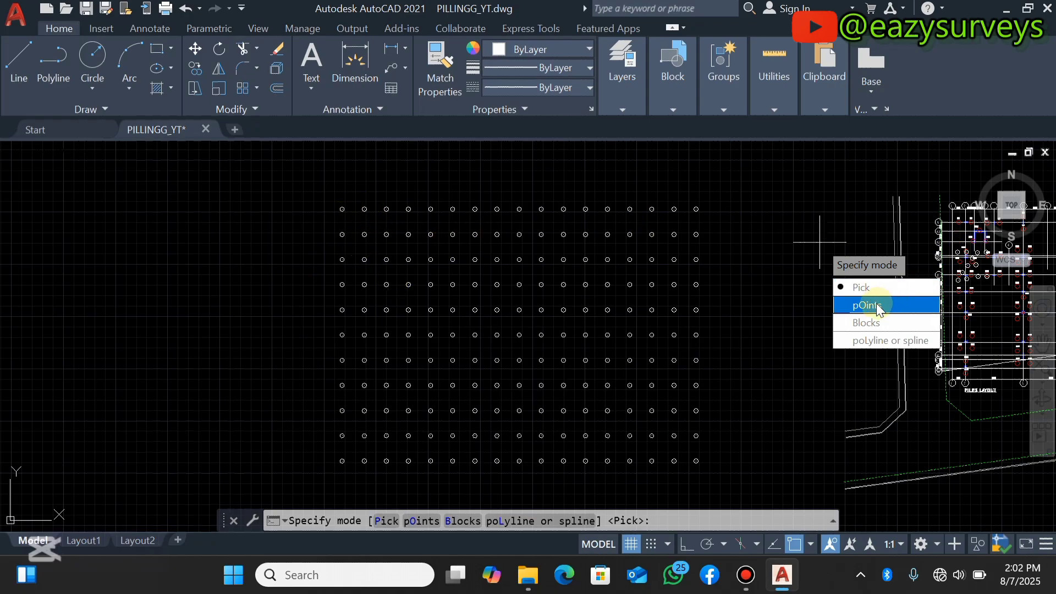
Step: Choose the Points mode and window-select all 187 pile points in the grid
click(421, 520)
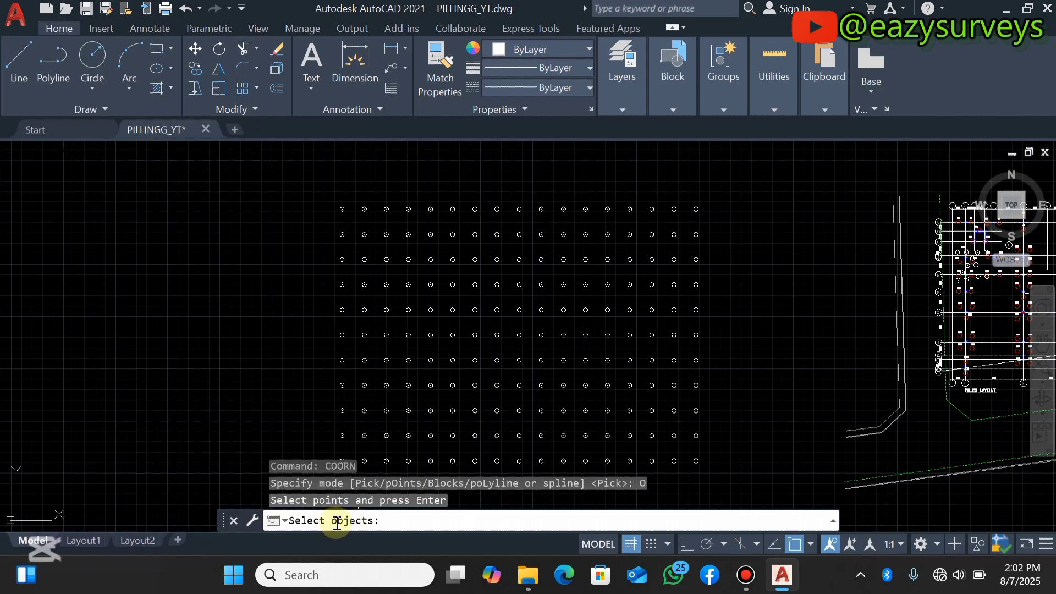
scroll(526, 218, down, 2)
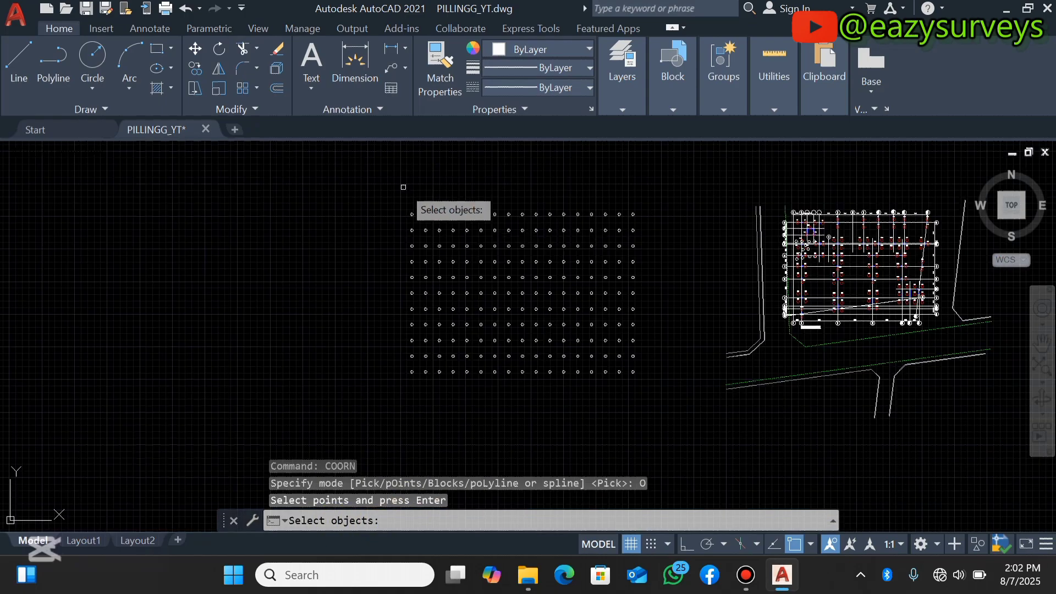
click(347, 183)
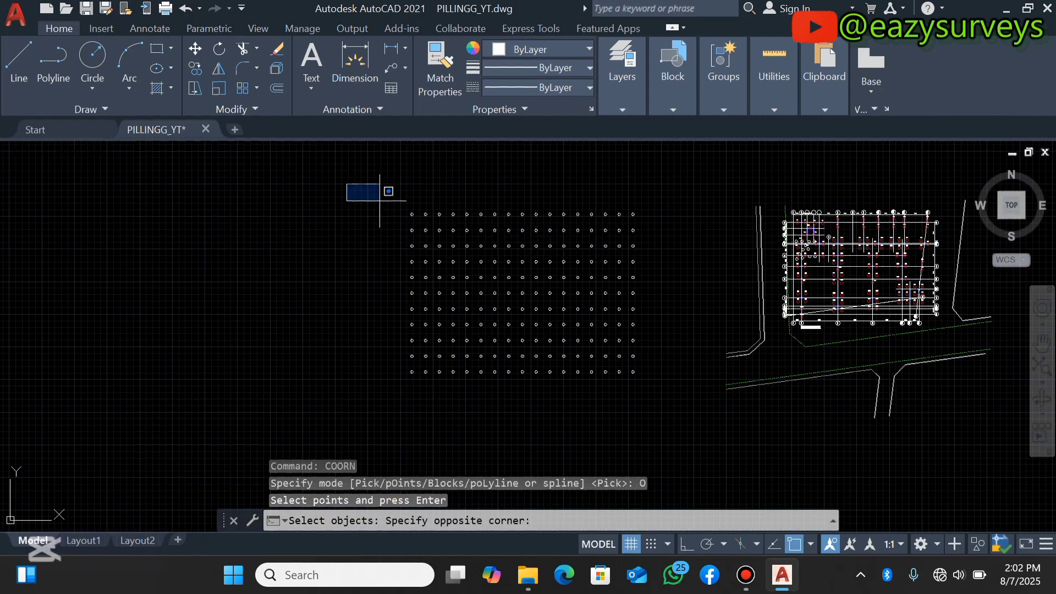
click(677, 403)
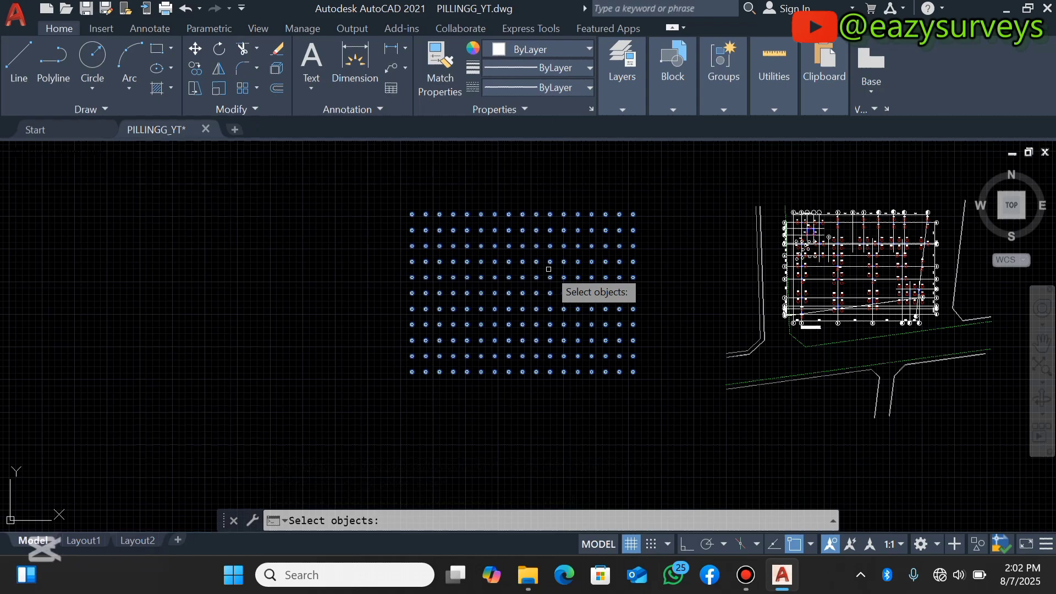
key(Return)
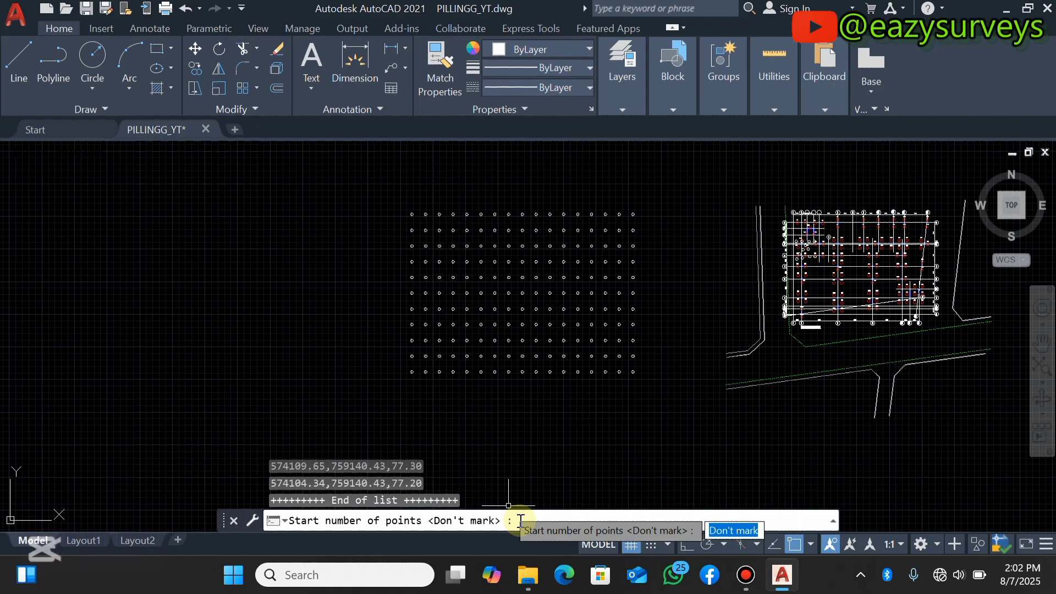
click(335, 529)
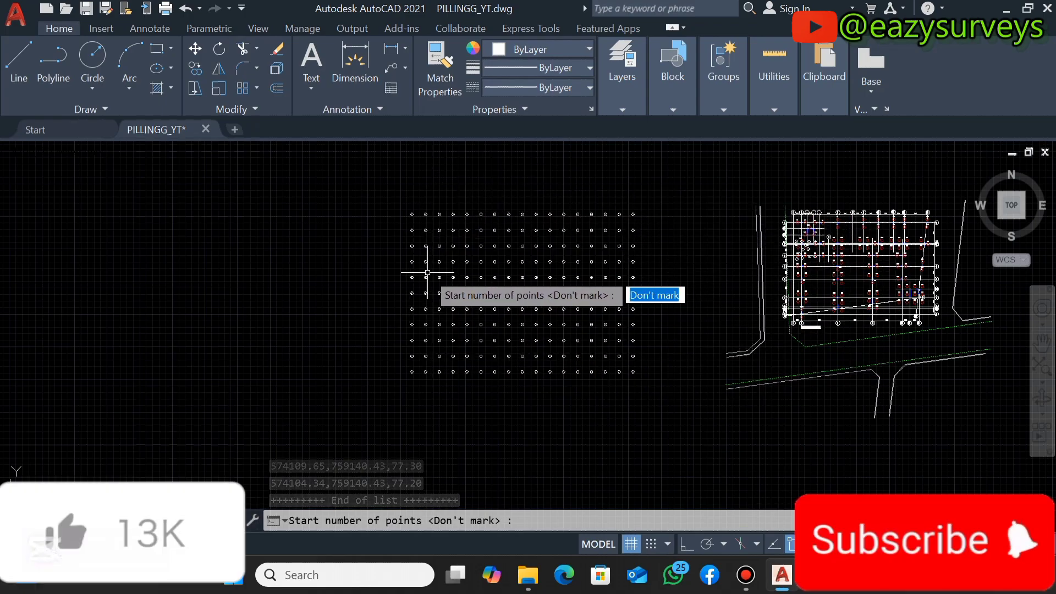
Step: Start the point numbering at 1 and save the coordinates to Excel
click(530, 525)
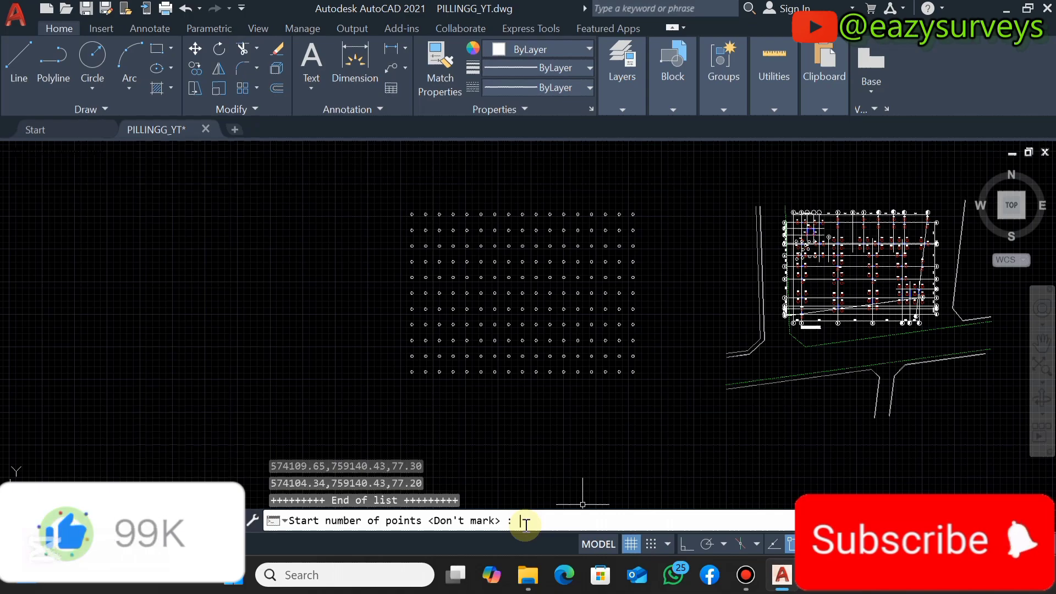
text(1)
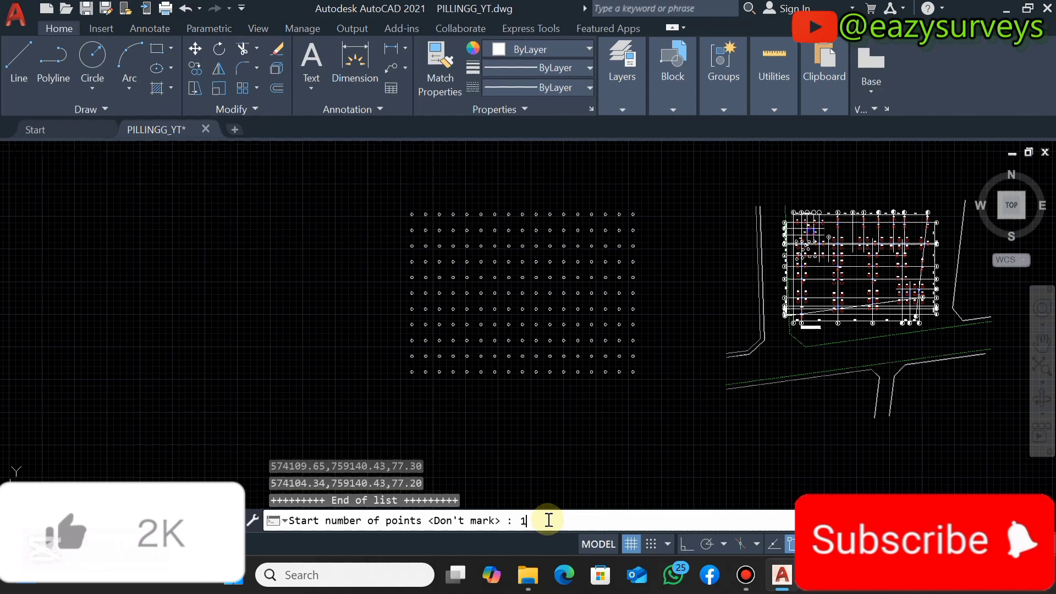
key(Return)
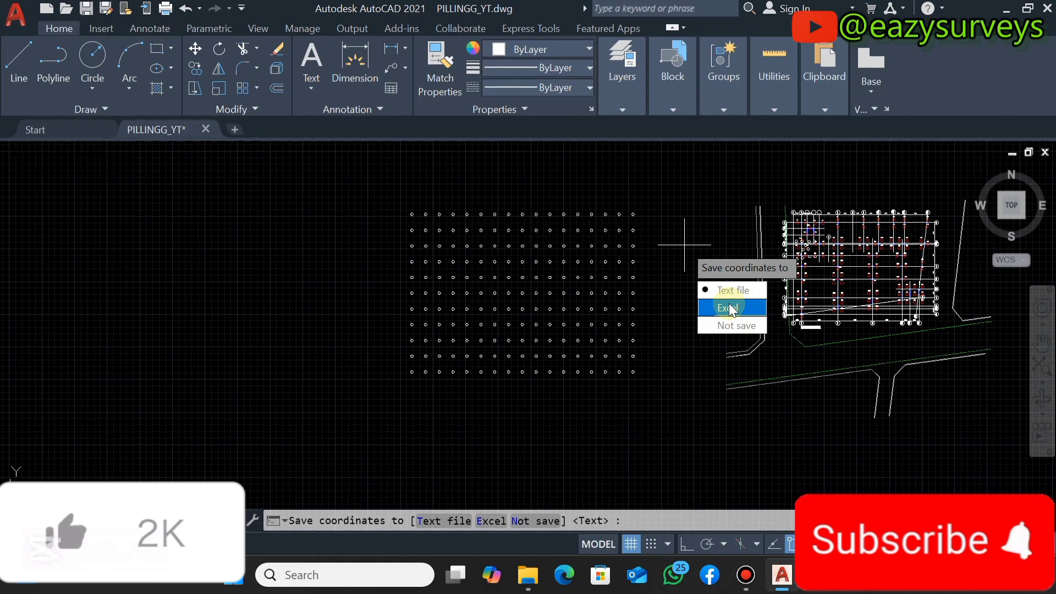
click(729, 311)
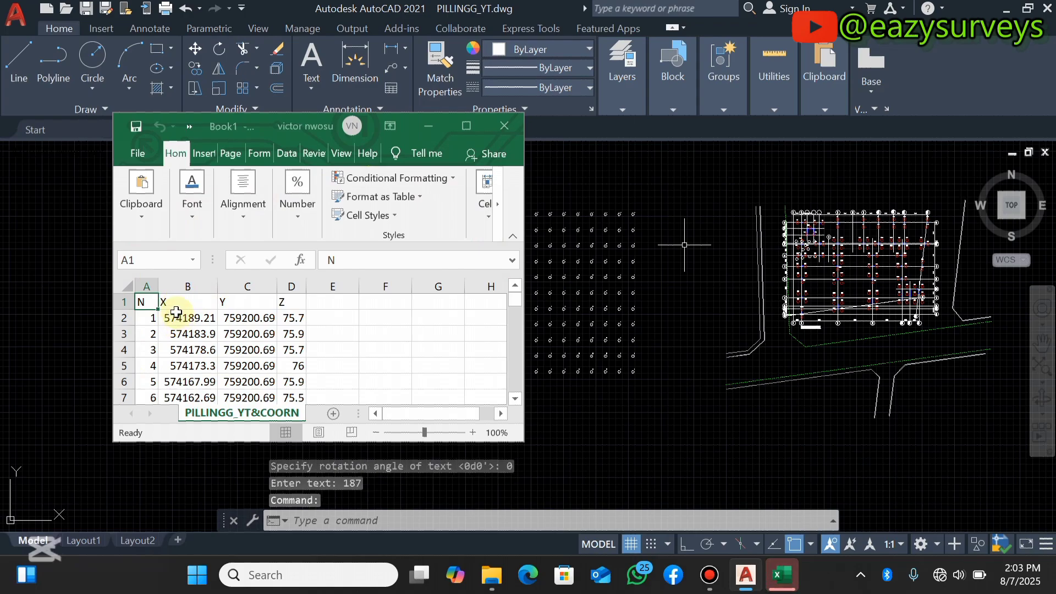
Step: Maximize the exported sheet and scroll through the N, X, Y, Z table down to pile 187
click(457, 128)
click(385, 268)
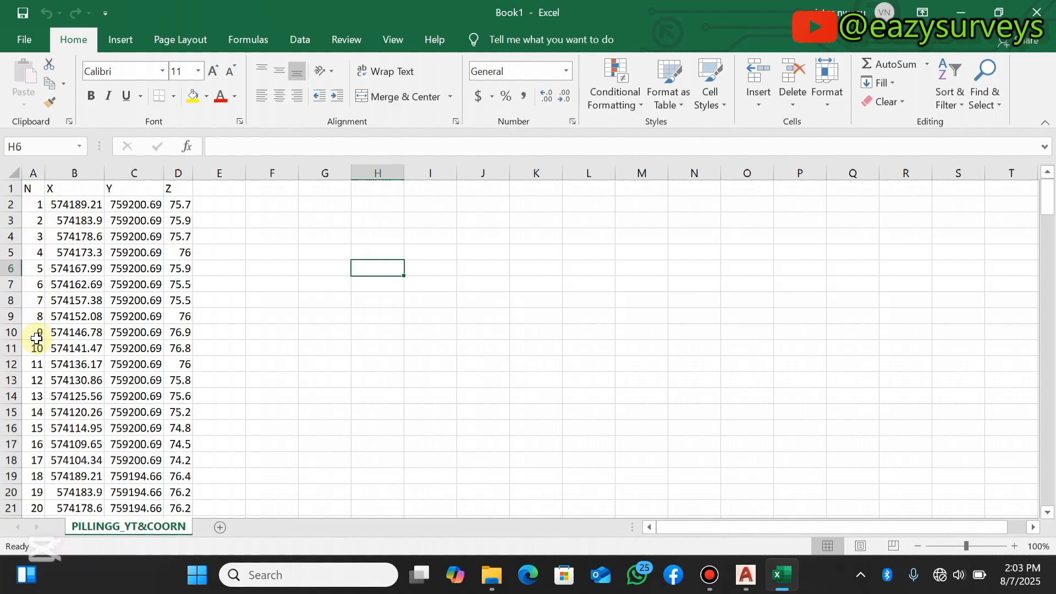
scroll(37, 339, down, 20)
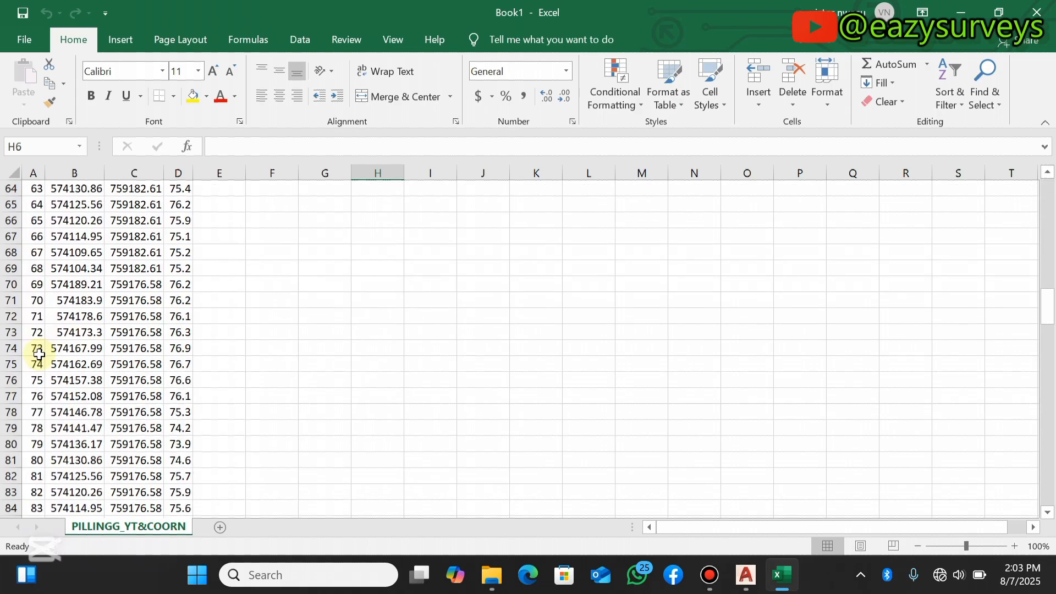
scroll(39, 354, down, 20)
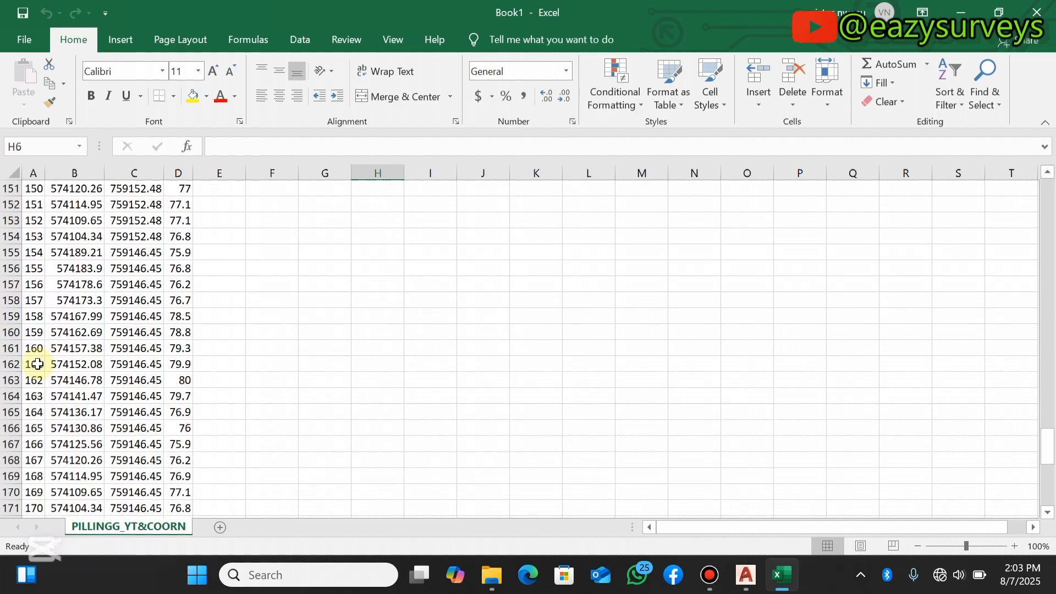
scroll(37, 364, down, 13)
scroll(38, 357, up, 2)
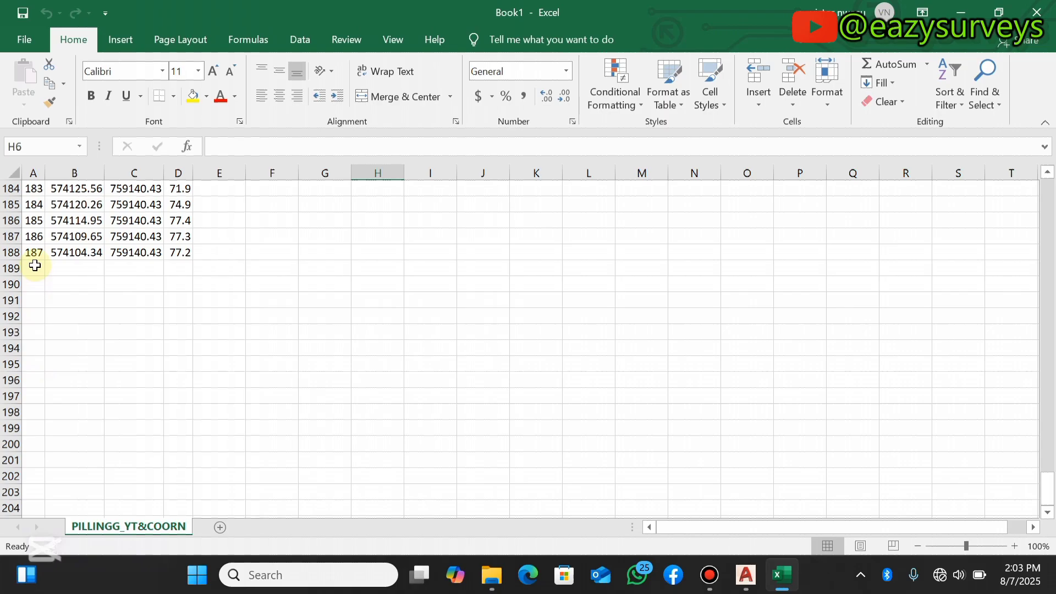
scroll(33, 297, up, 3)
scroll(36, 334, down, 1)
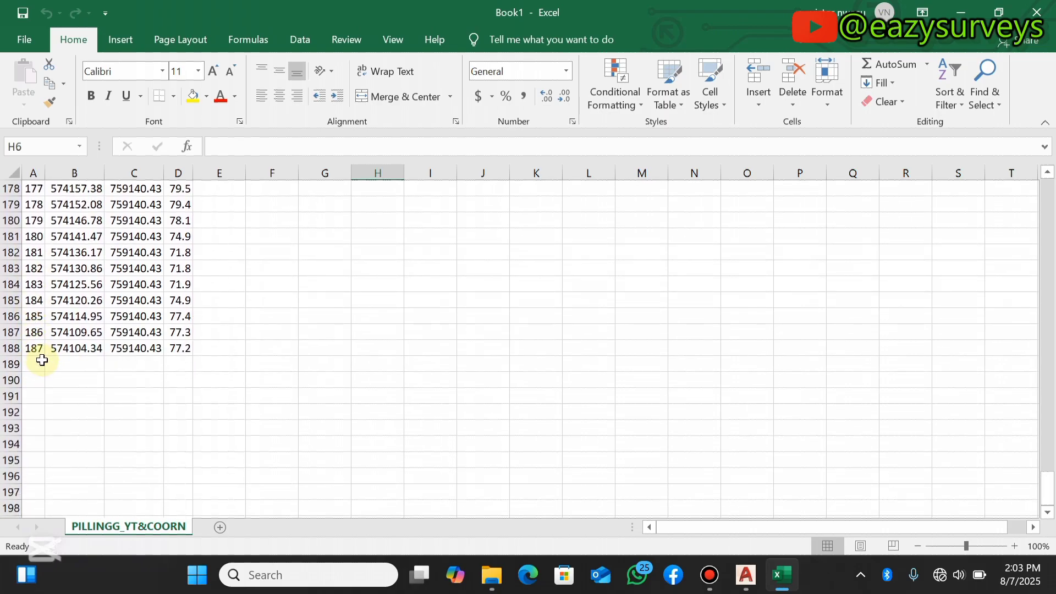
scroll(42, 360, up, 20)
scroll(72, 275, up, 5)
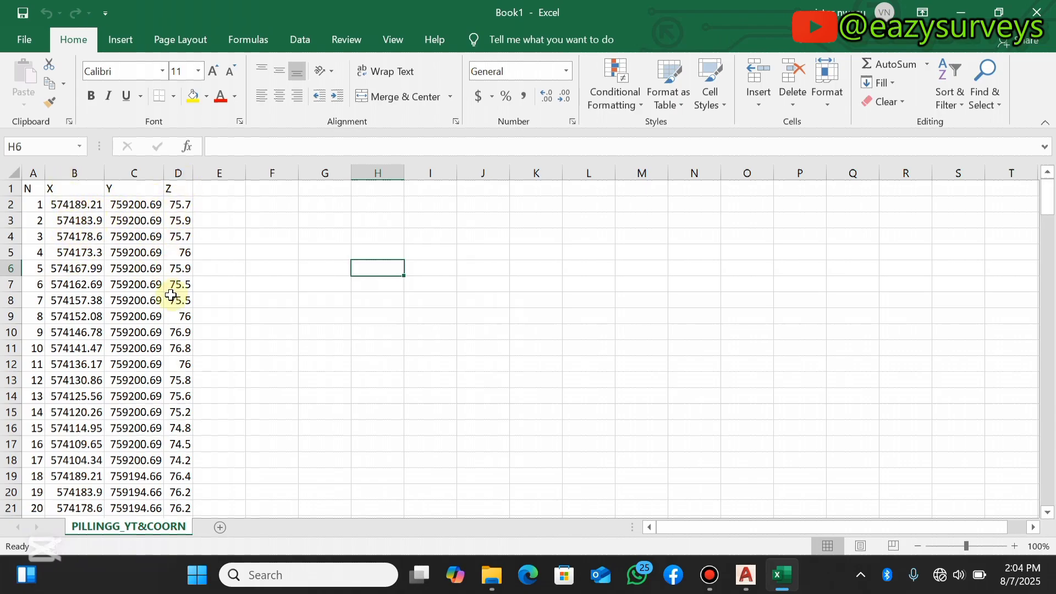
Step: Zoom to pile 173 and use ID on its centre to read 574178.60, 759140.43, 76.50
click(960, 12)
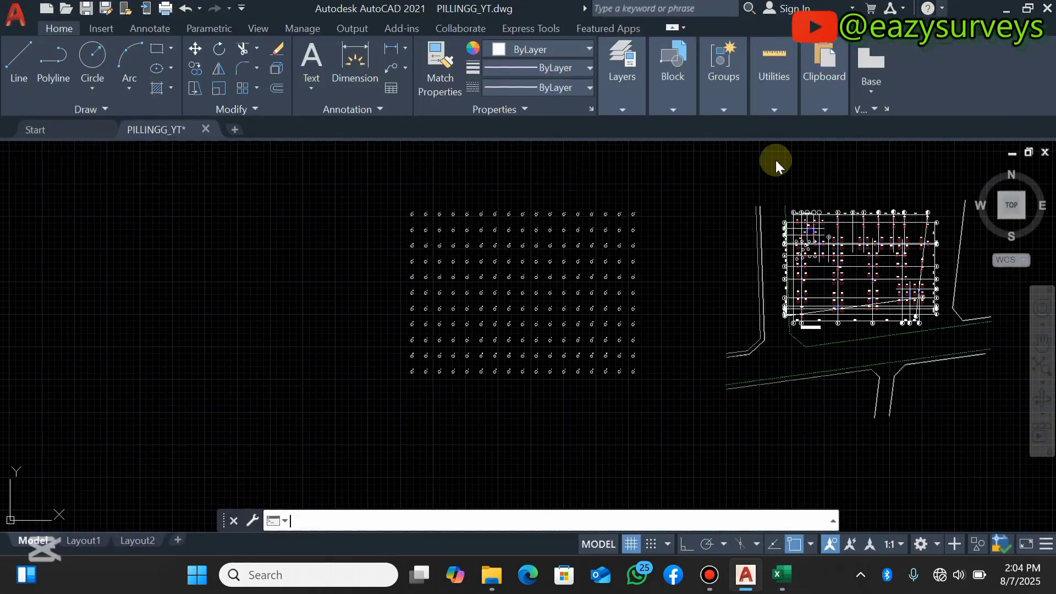
scroll(562, 356, up, 6)
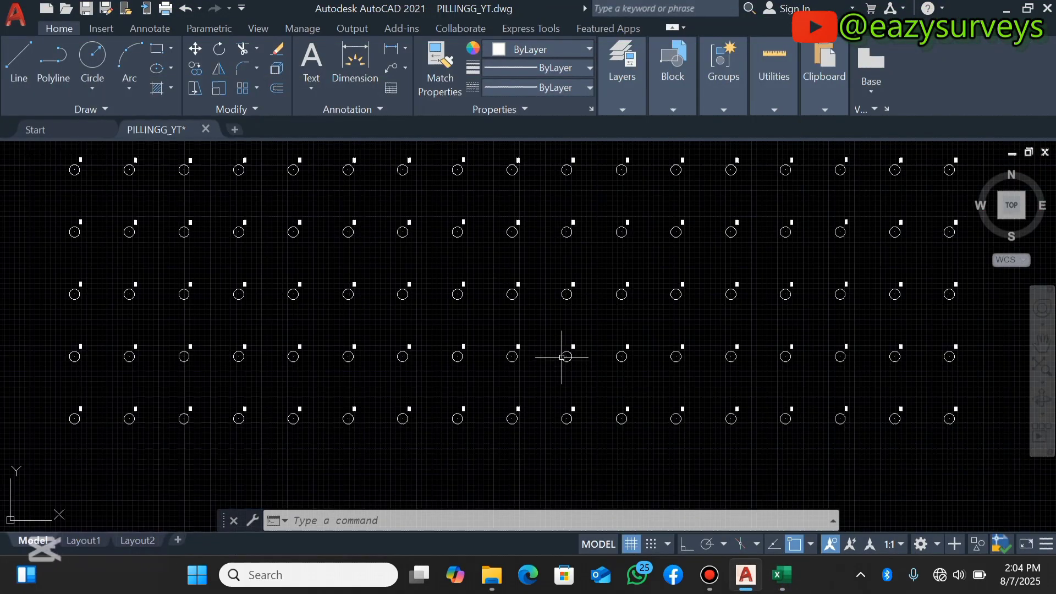
scroll(558, 300, up, 8)
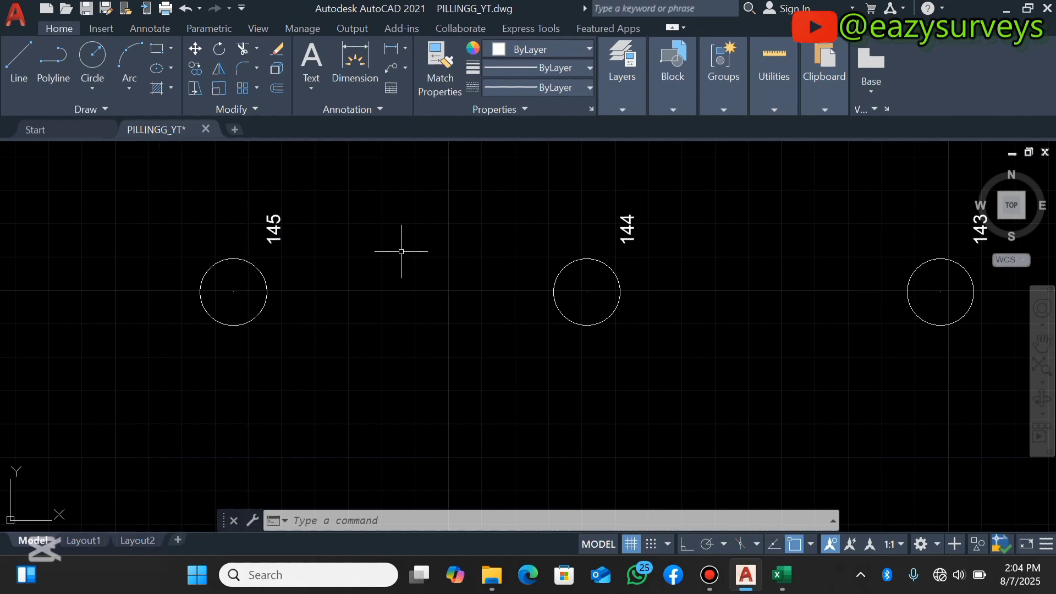
scroll(401, 252, down, 6)
scroll(511, 223, up, 10)
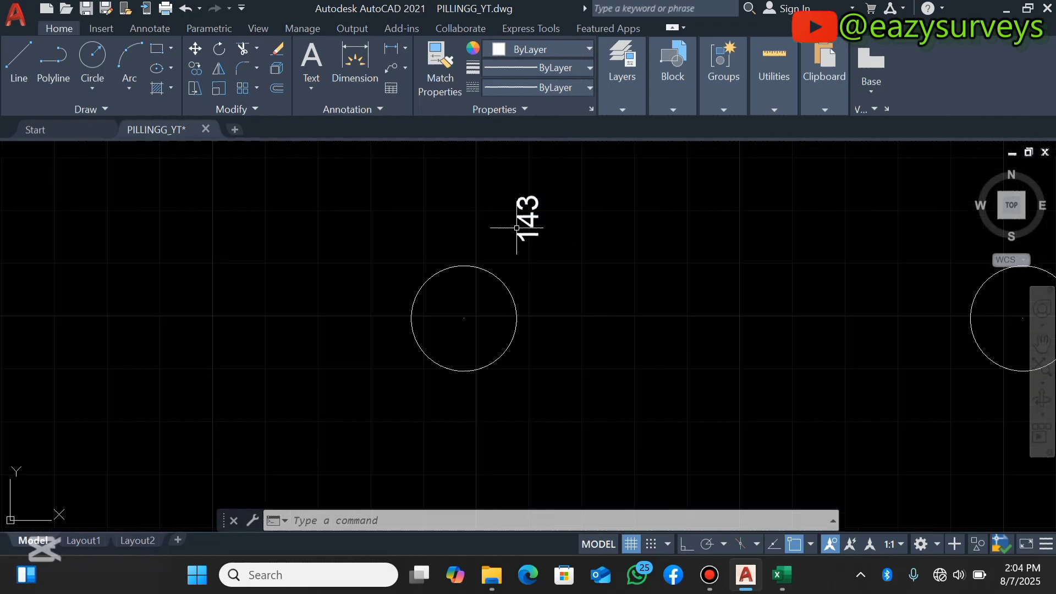
scroll(517, 227, down, 8)
scroll(592, 273, up, 4)
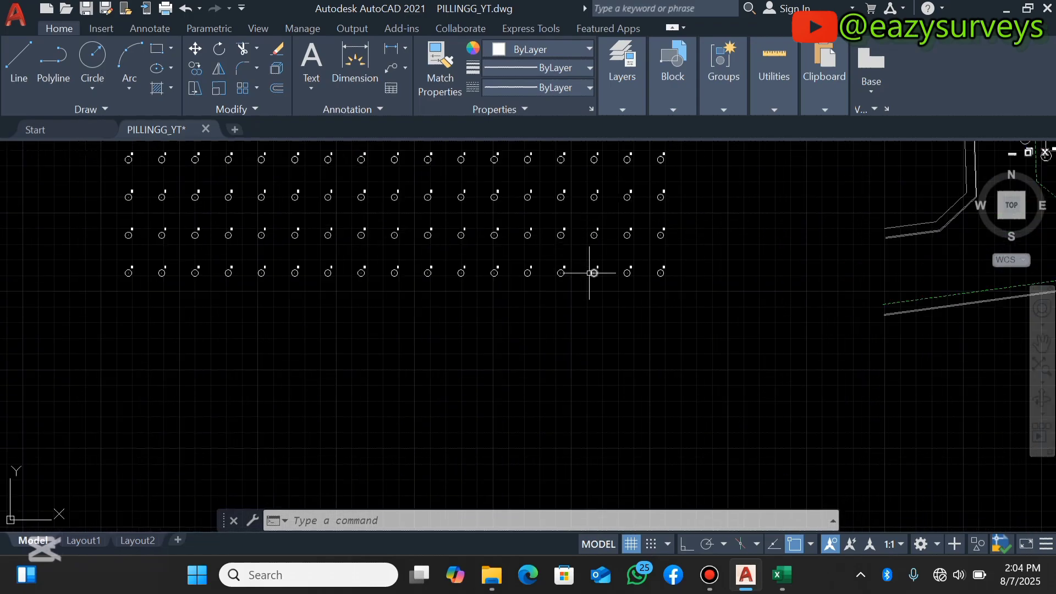
scroll(592, 273, up, 10)
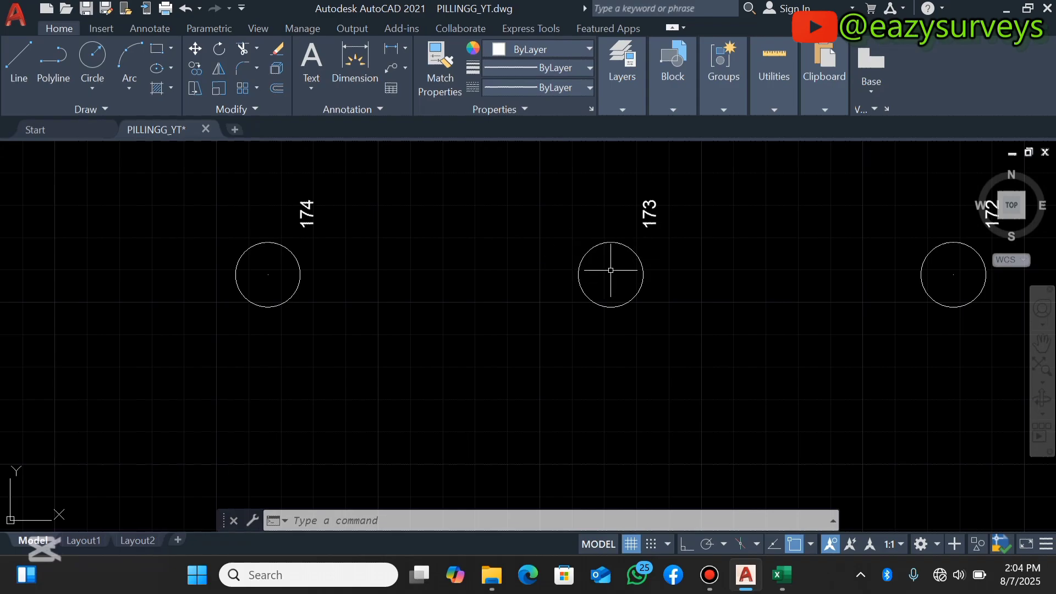
scroll(609, 271, down, 4)
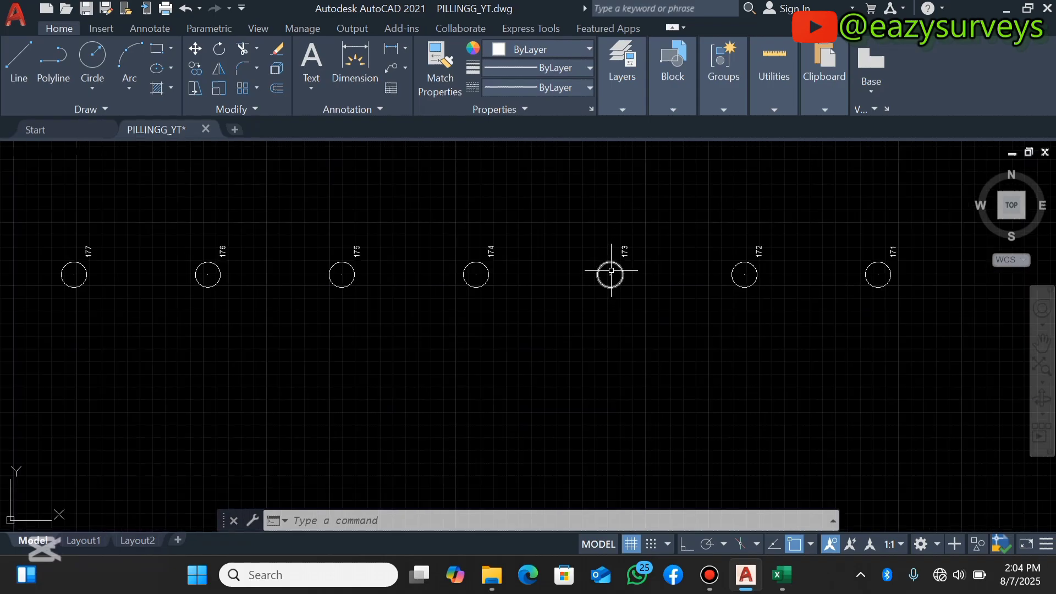
scroll(611, 270, up, 6)
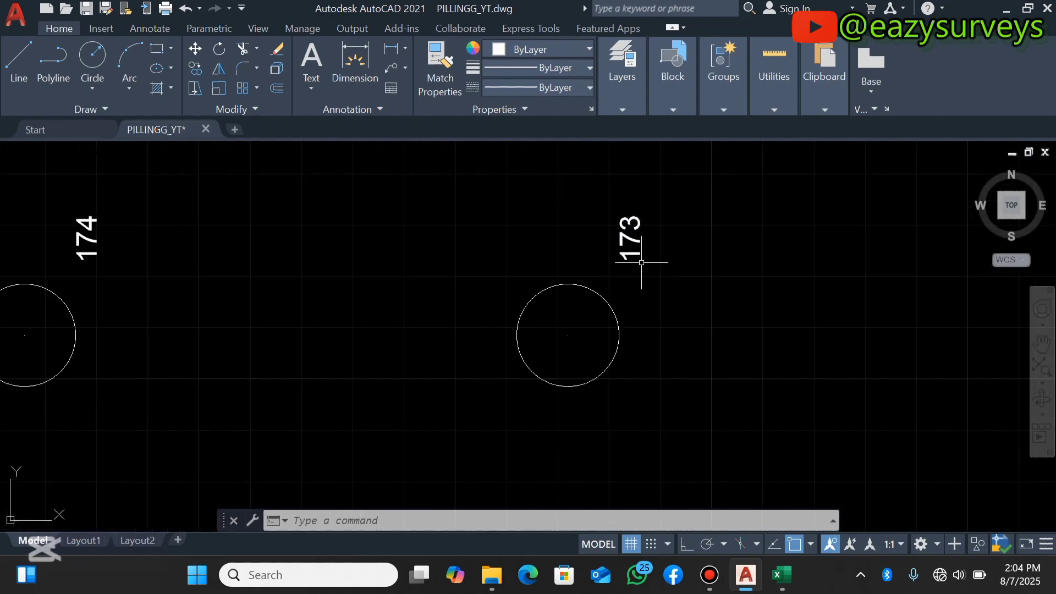
text(id)
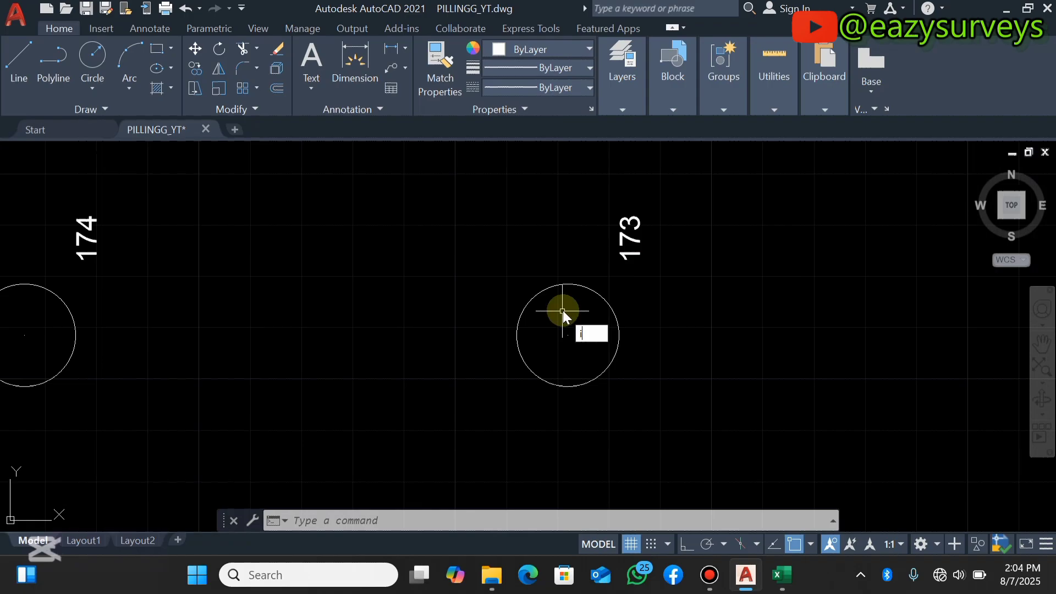
key(Return)
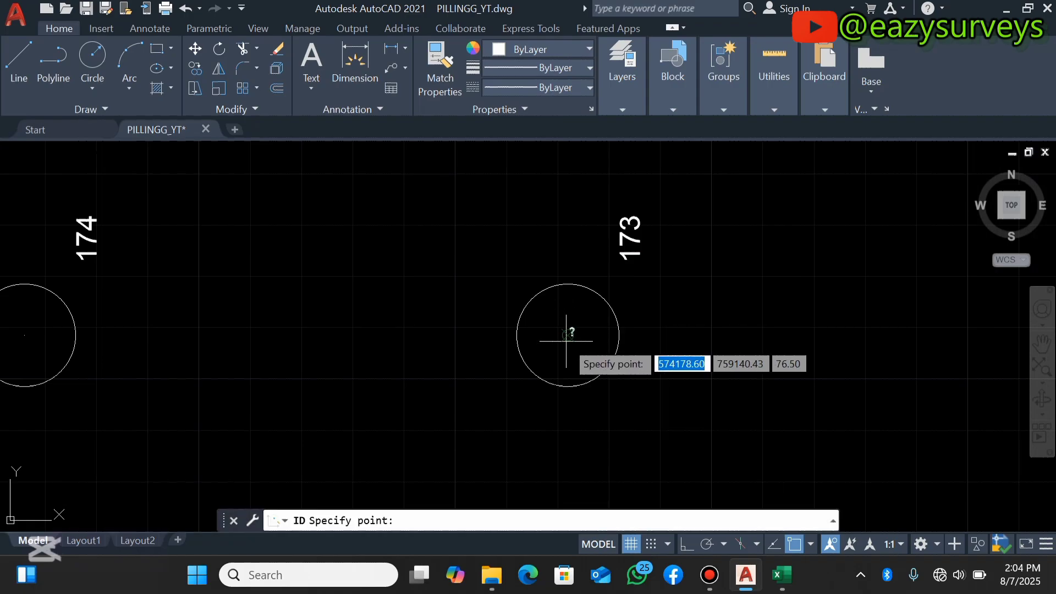
click(566, 335)
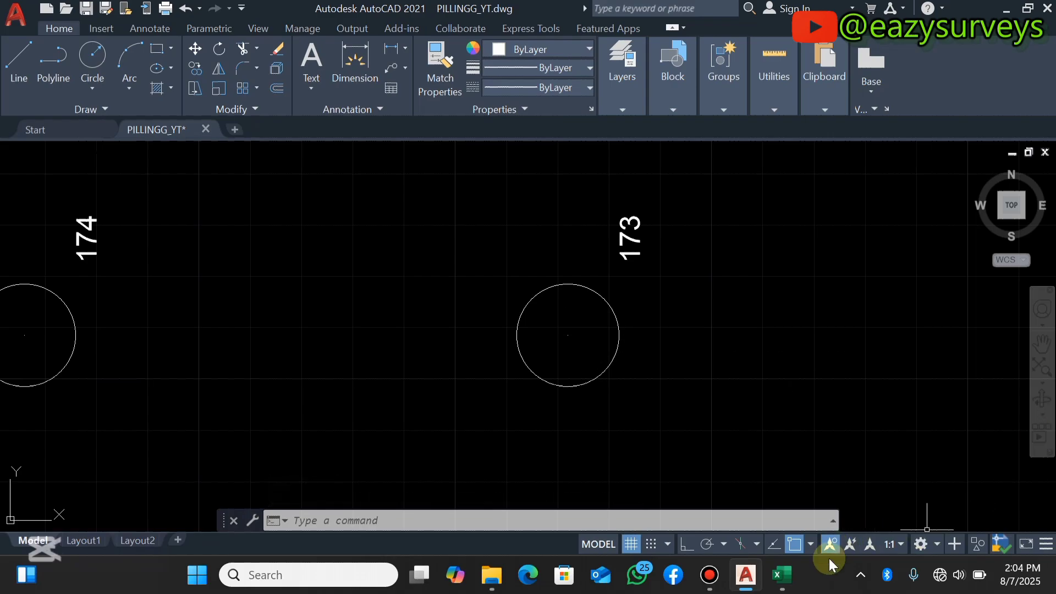
Step: In Excel, select pile 173's row (574178.6, 759140.43, 76.5) and widen column D
click(786, 576)
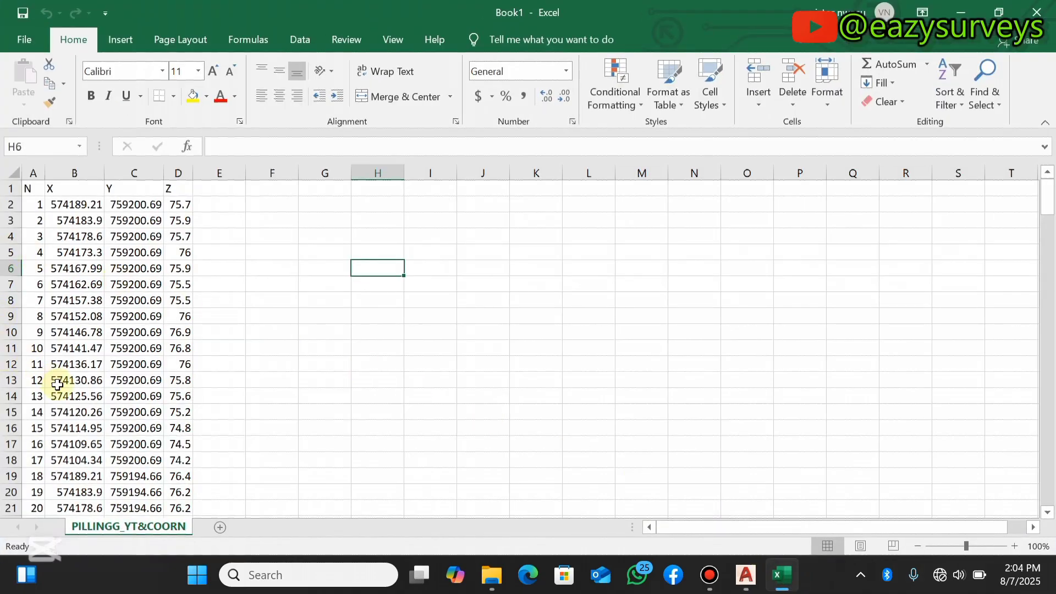
scroll(58, 384, down, 20)
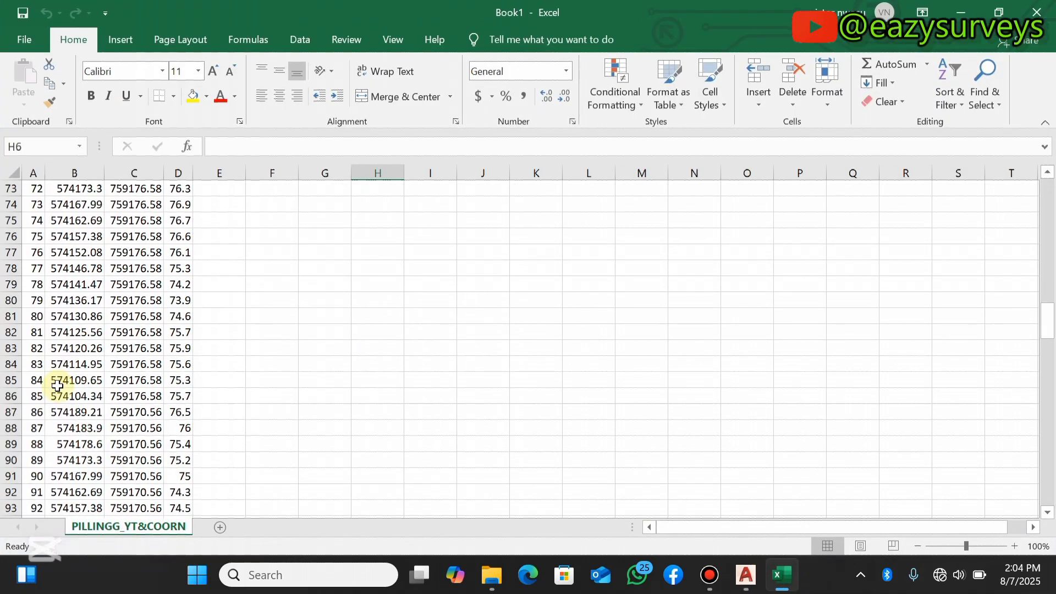
scroll(57, 383, down, 20)
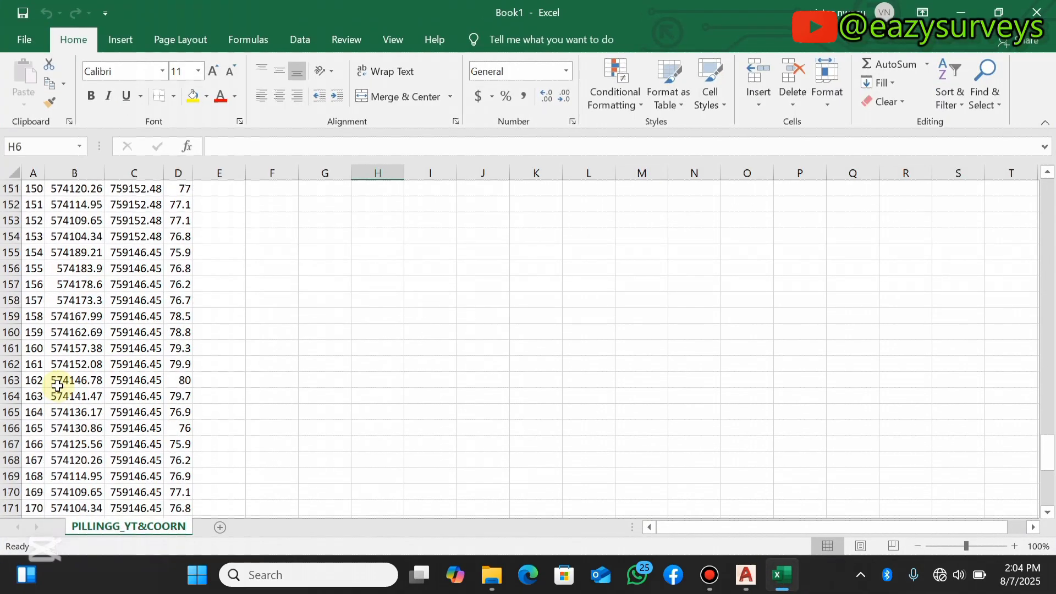
scroll(57, 384, down, 8)
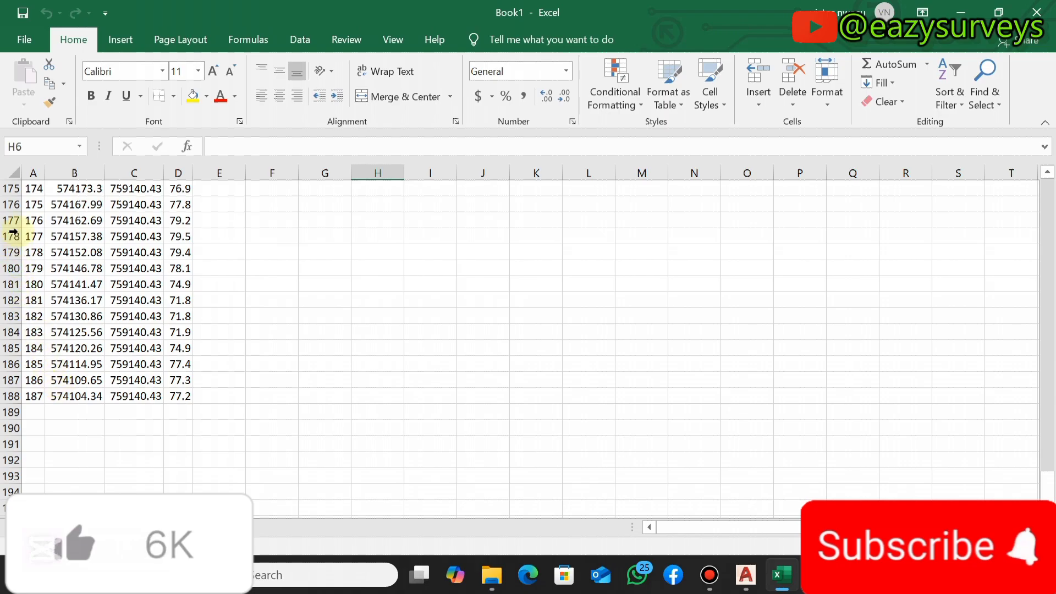
scroll(12, 232, up, 2)
click(11, 268)
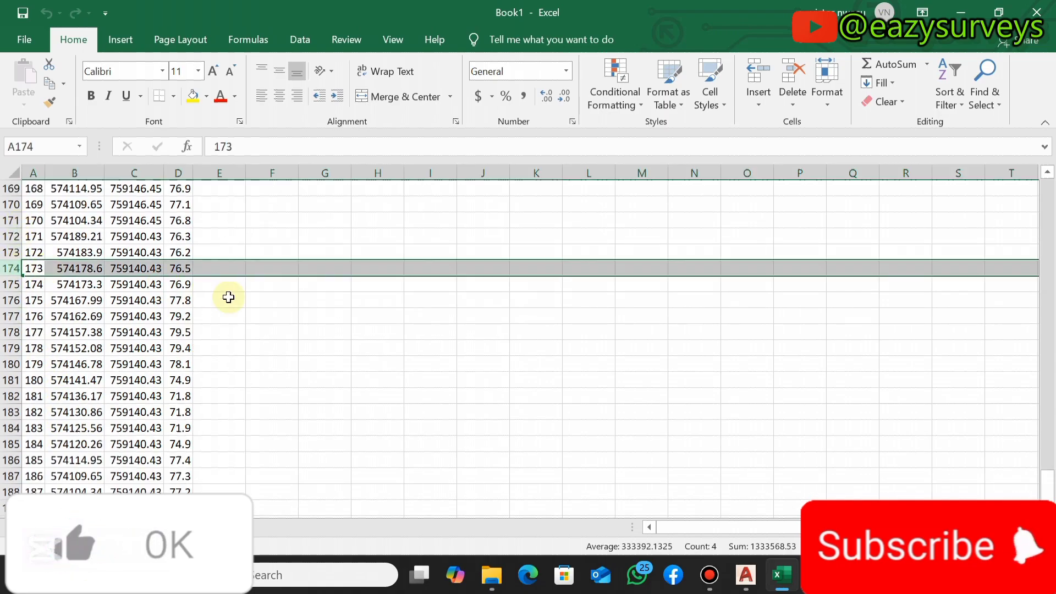
drag(189, 175, 224, 181)
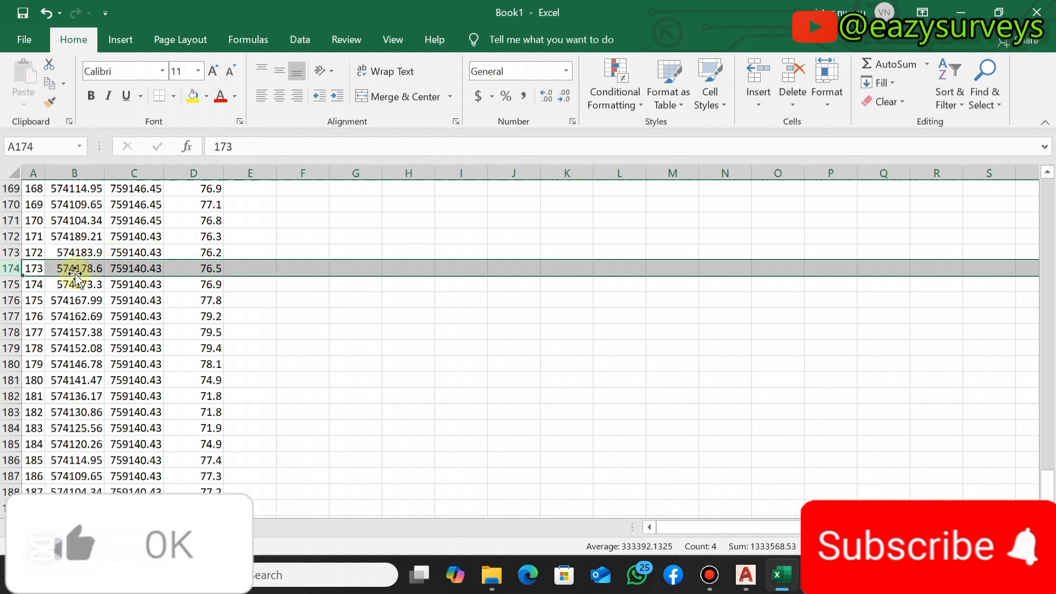
Step: Switch back to AutoCAD and zoom around the numbered pile grid and piles layout plan
click(745, 574)
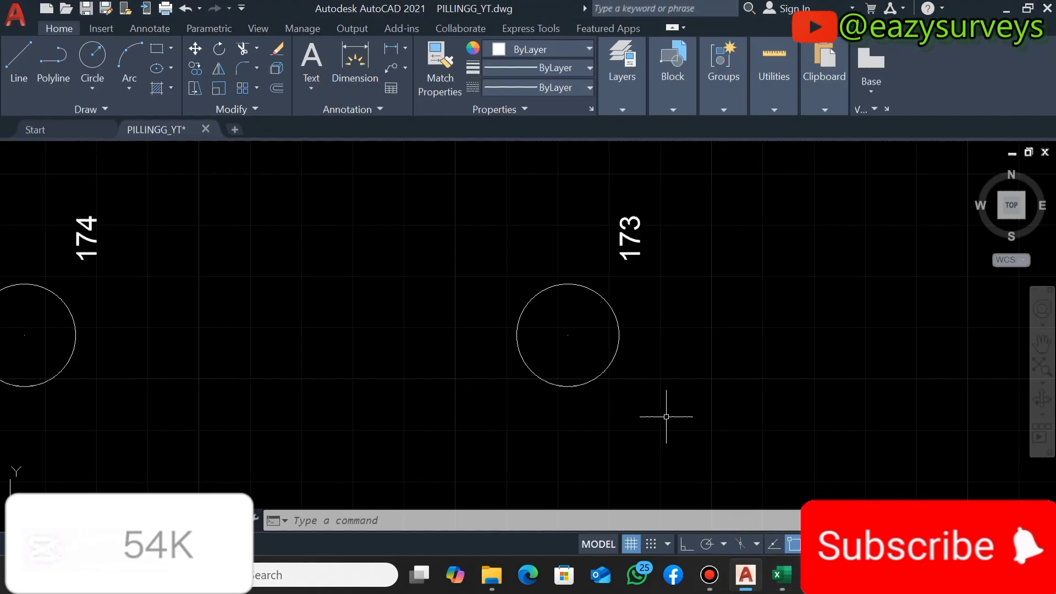
scroll(637, 348, down, 10)
scroll(617, 291, up, 5)
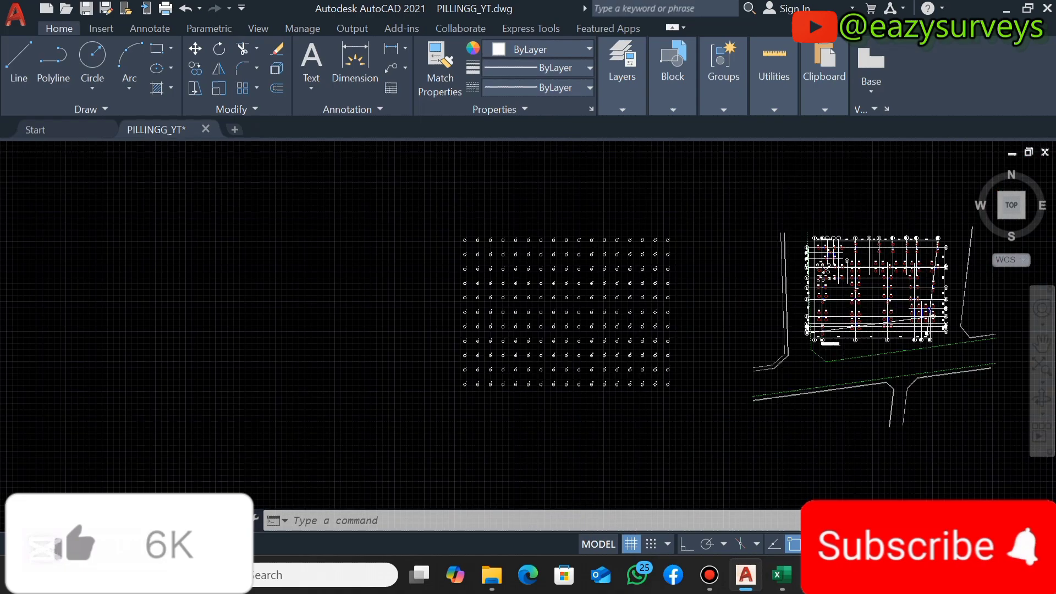
scroll(615, 290, down, 3)
scroll(594, 290, up, 3)
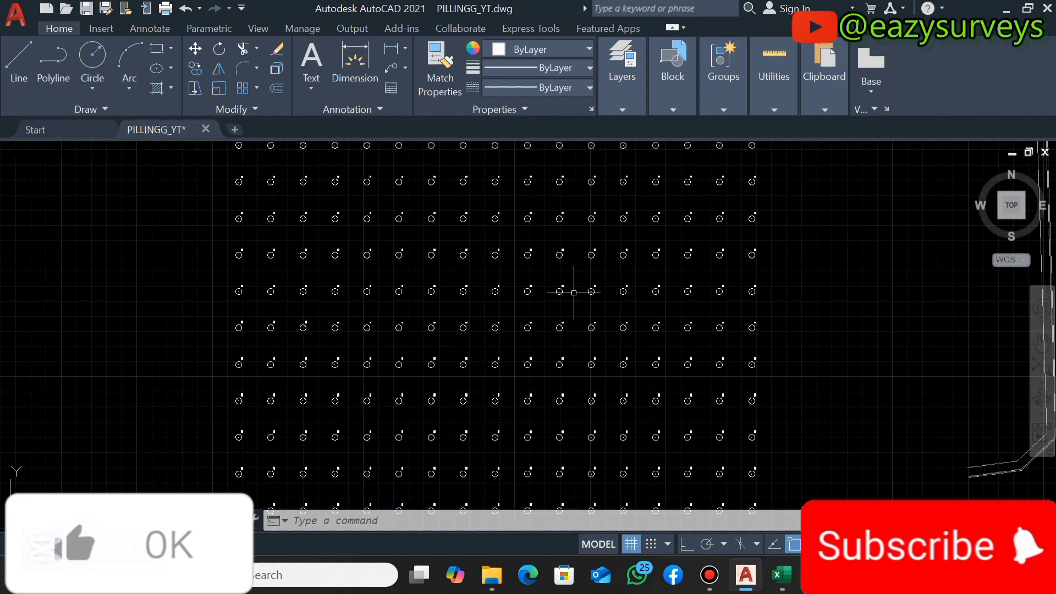
scroll(573, 292, down, 5)
scroll(594, 281, up, 10)
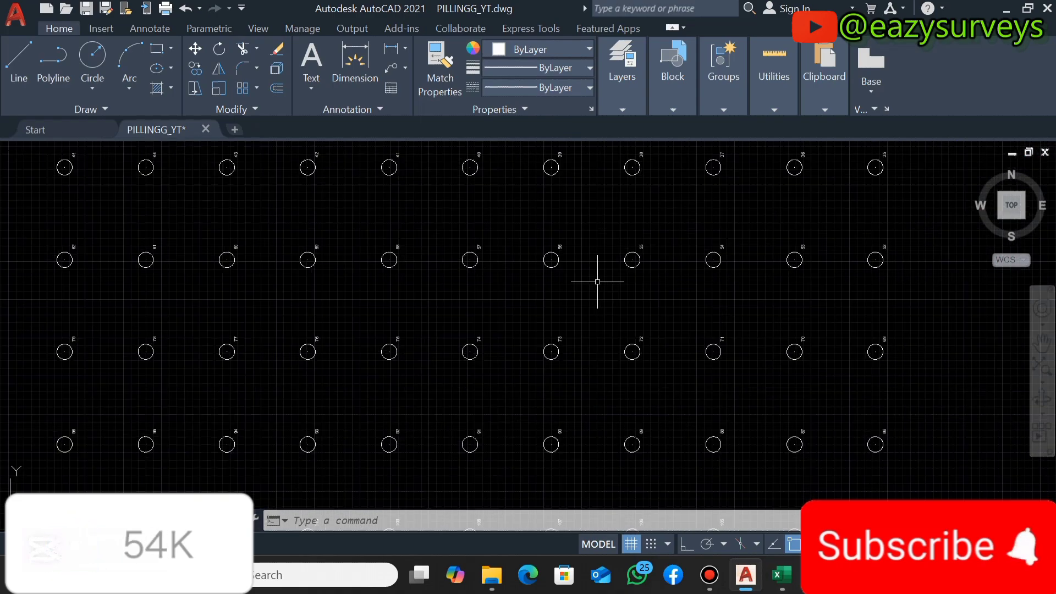
scroll(510, 246, down, 10)
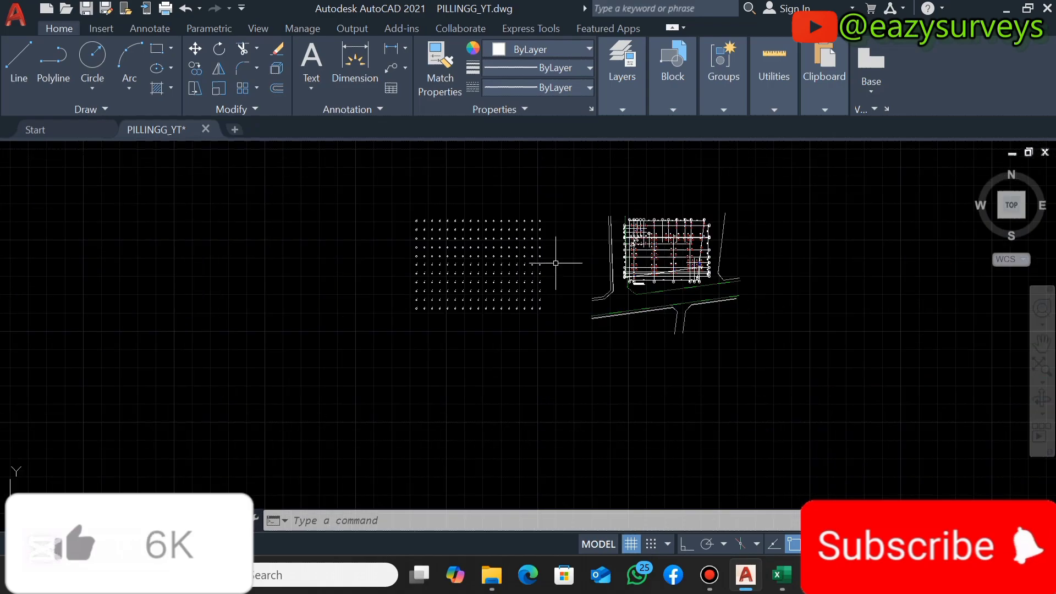
scroll(666, 283, up, 10)
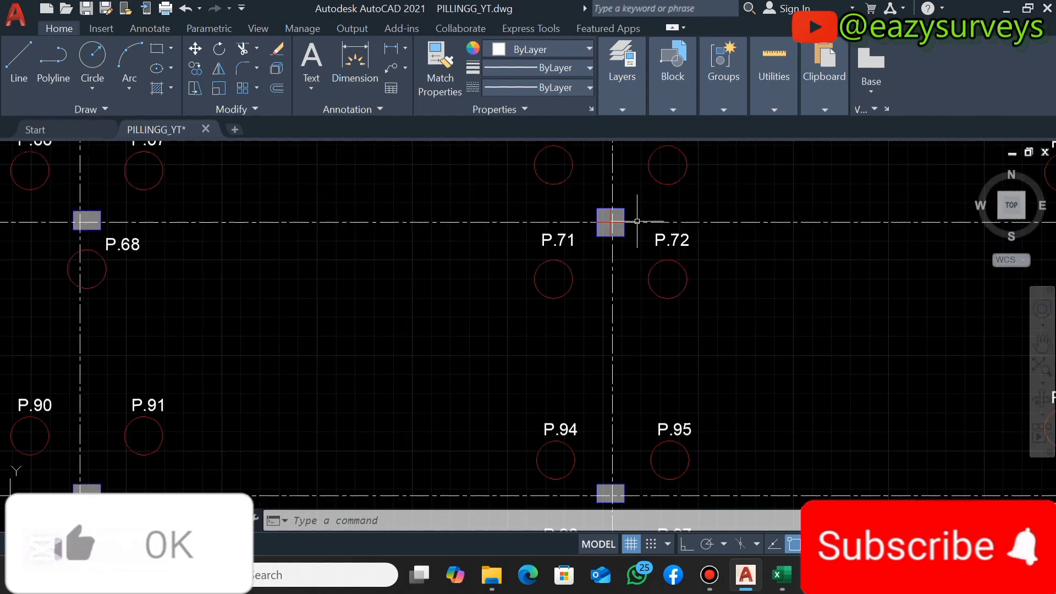
scroll(710, 285, down, 10)
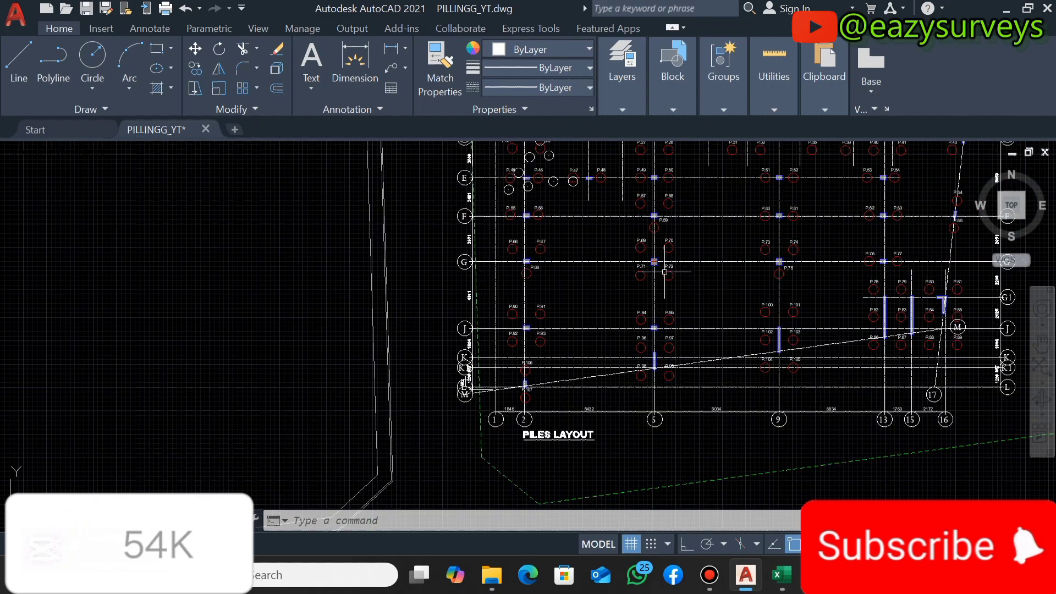
scroll(672, 274, down, 5)
scroll(715, 228, up, 12)
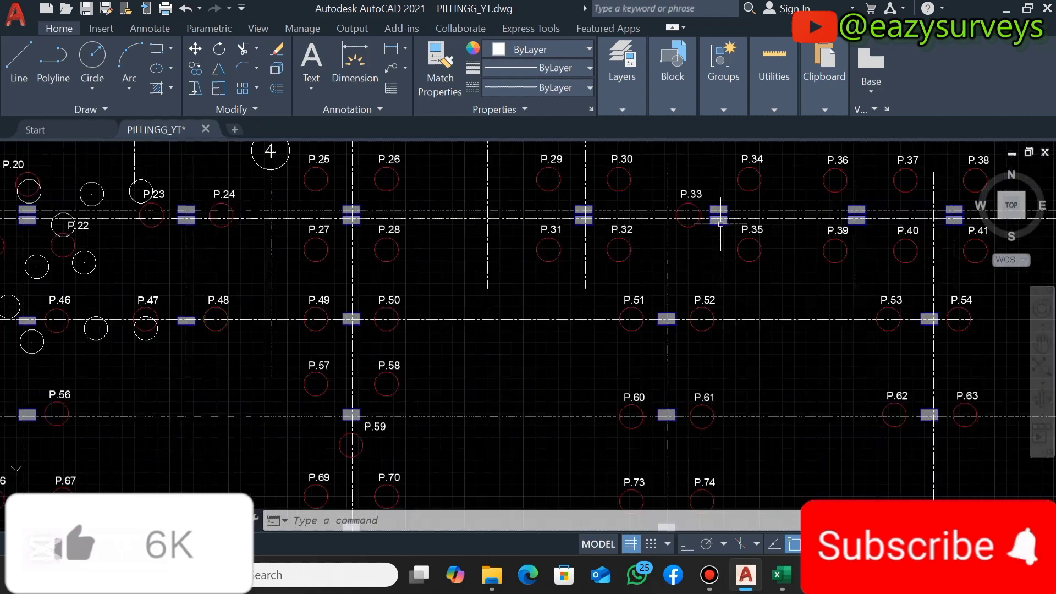
scroll(715, 228, down, 6)
scroll(731, 273, up, 6)
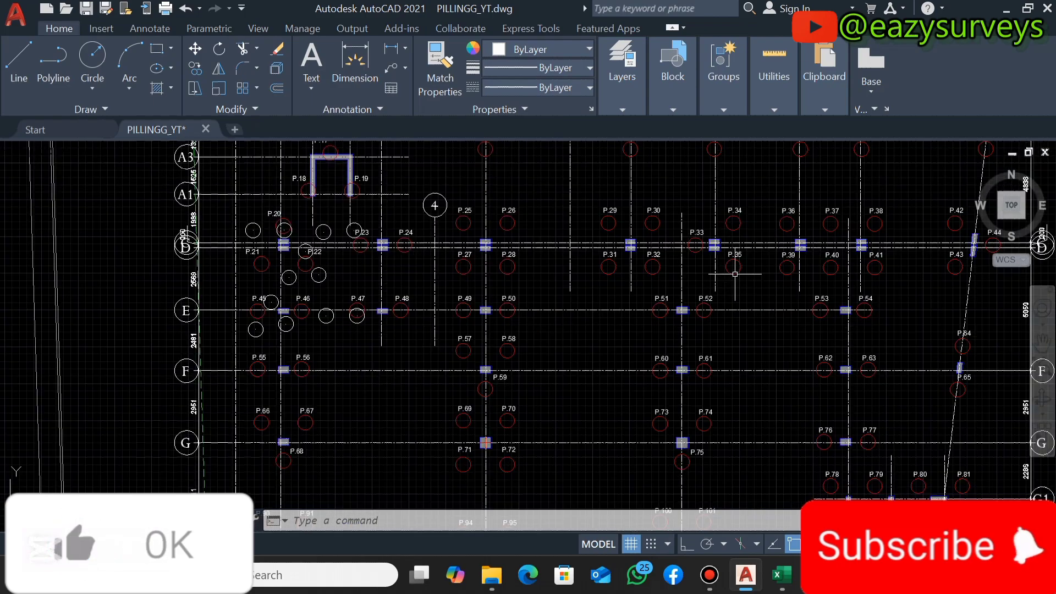
scroll(743, 212, up, 3)
scroll(709, 267, down, 9)
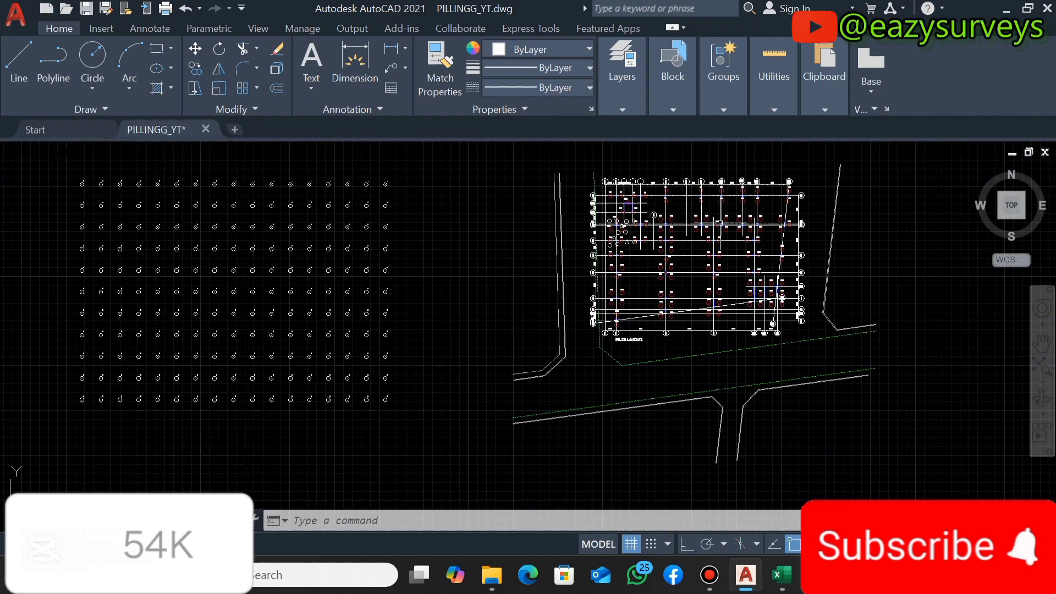
scroll(708, 267, up, 8)
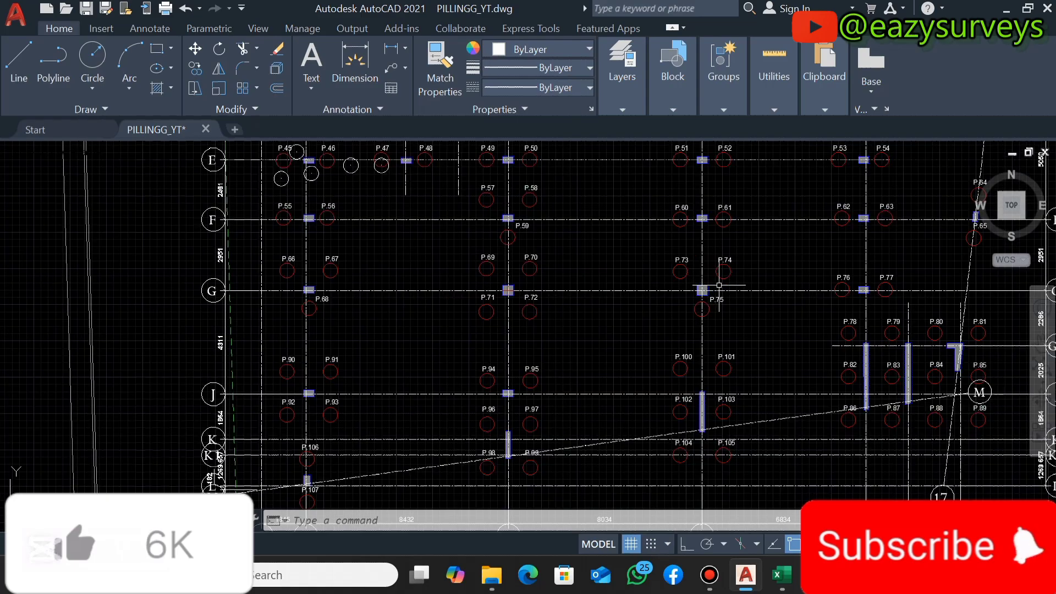
scroll(610, 272, down, 6)
scroll(609, 272, down, 3)
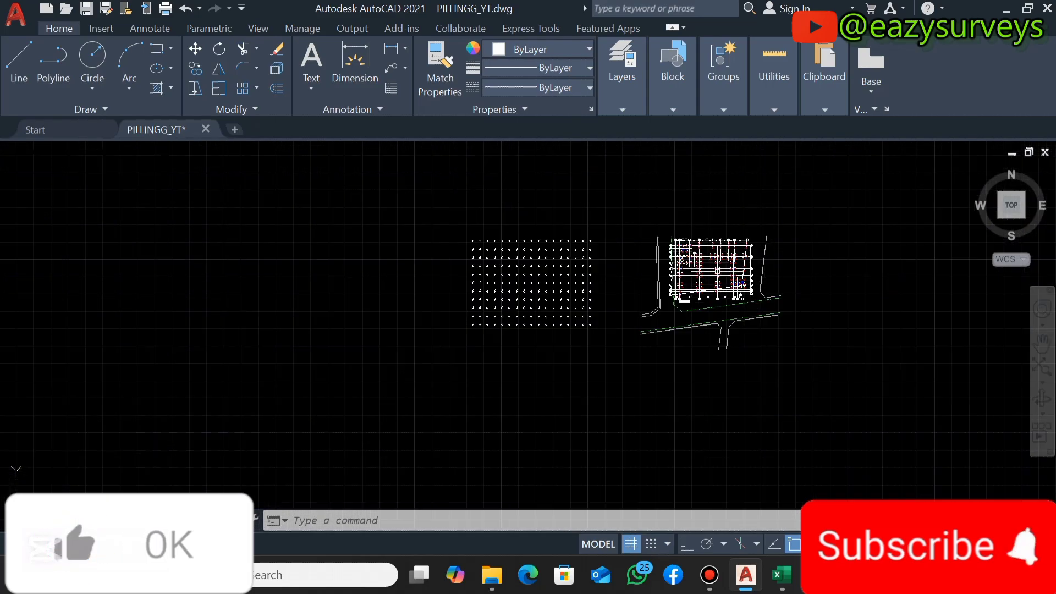
scroll(609, 272, up, 4)
scroll(641, 232, up, 3)
scroll(648, 220, down, 4)
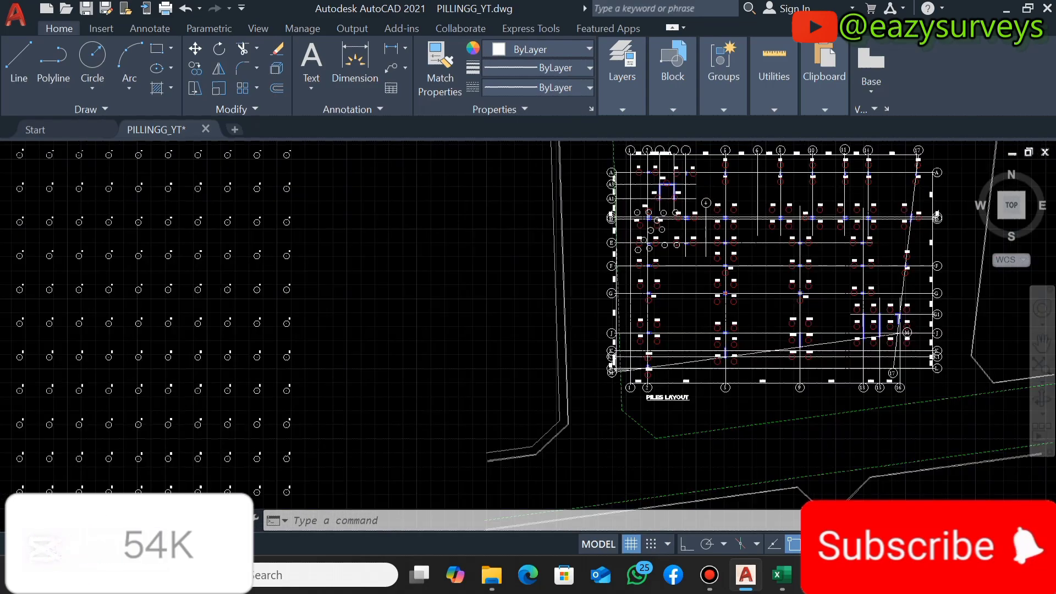
scroll(690, 293, up, 6)
scroll(691, 293, down, 6)
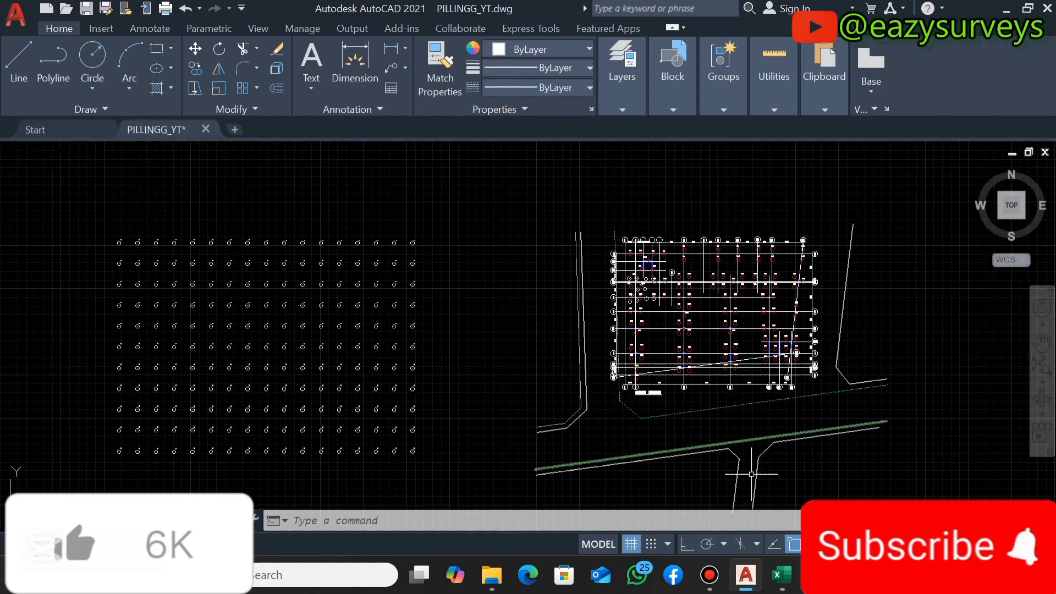